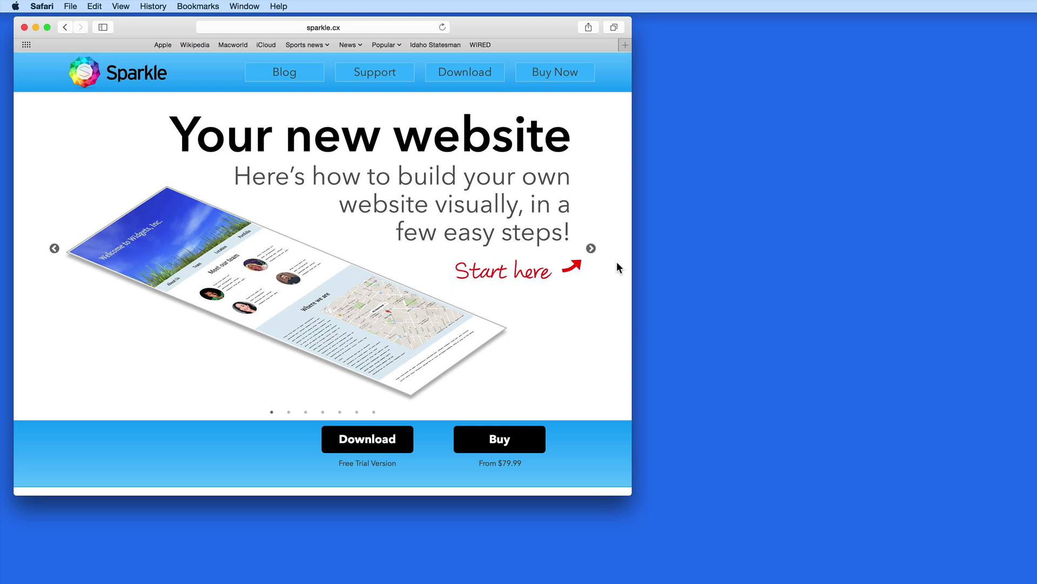
Step: Look over the sparkle.cx homepage and advance its hero slideshow to the second slide
scroll(619, 267, "down", 10)
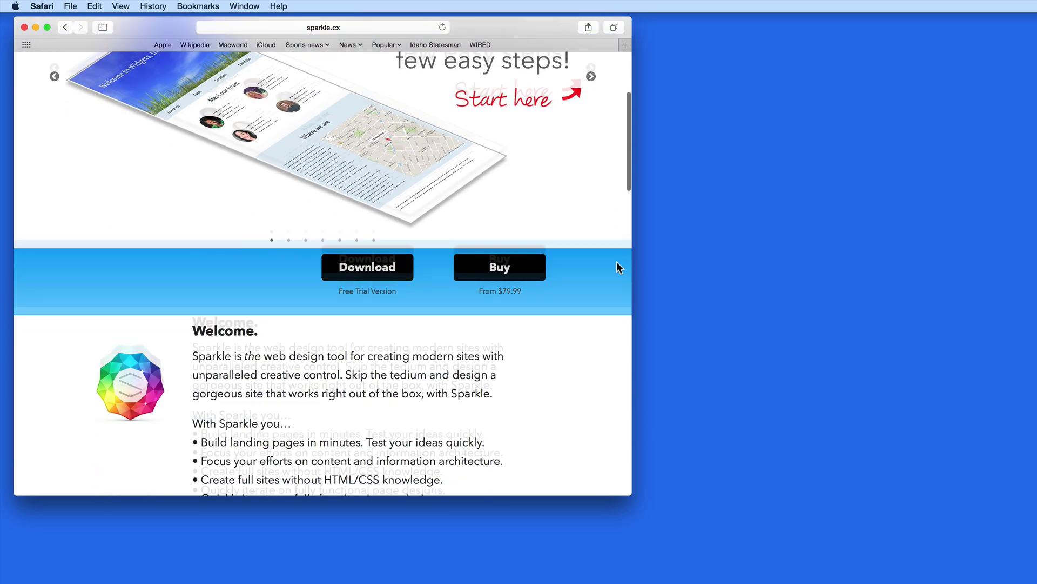
scroll(620, 267, "down", 2)
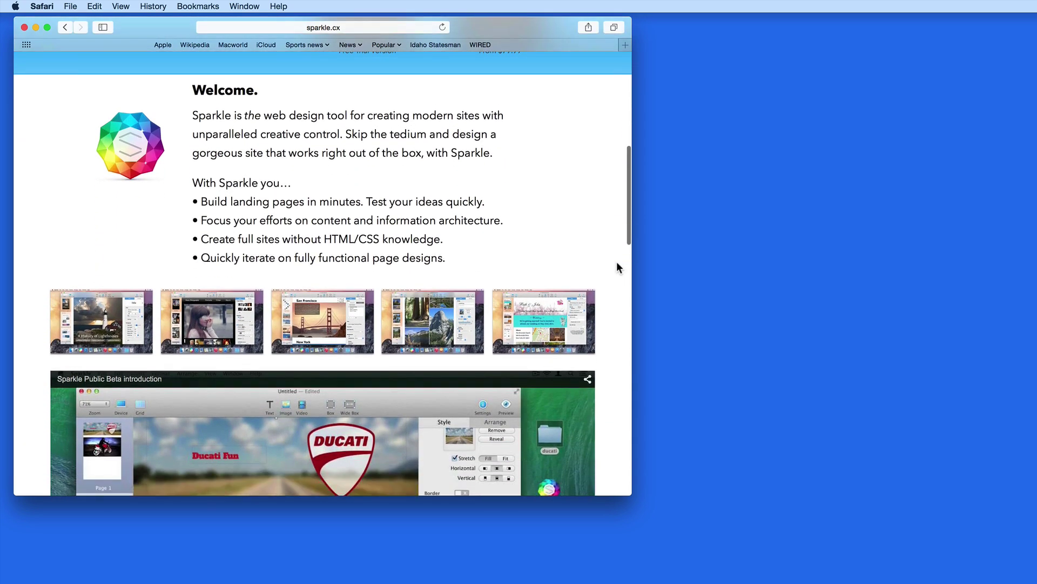
scroll(619, 267, "up", 11)
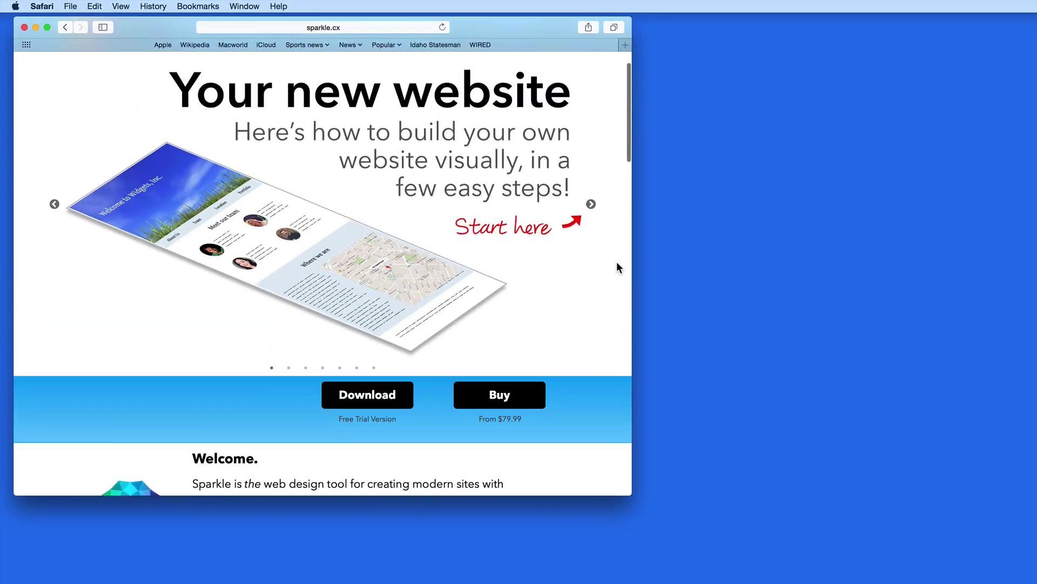
left_click(592, 253)
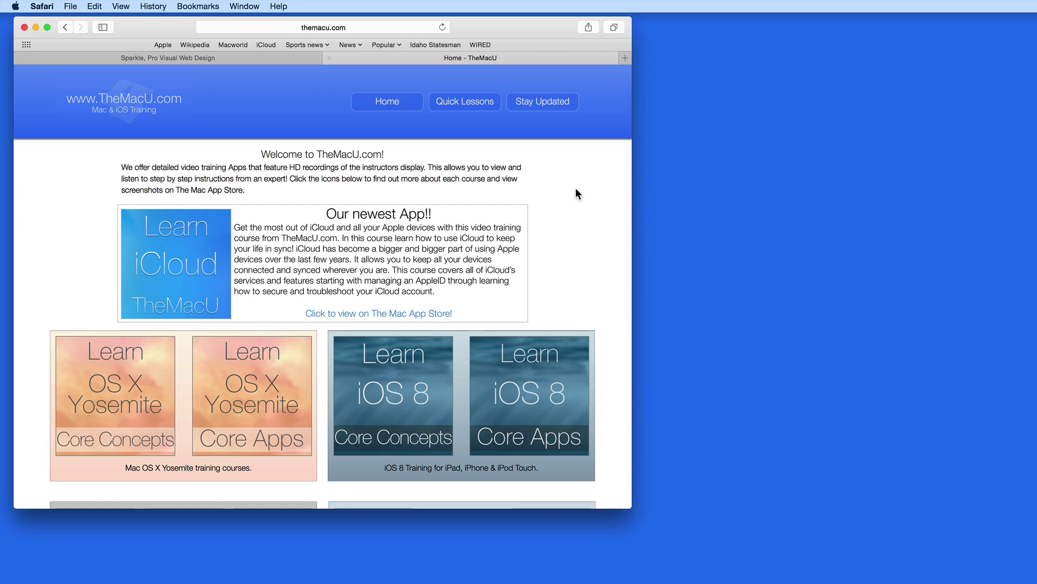
Step: Scroll through the TheMacU.com course listings in the new Safari tab
scroll(592, 236, "down", 4)
scroll(592, 232, "down", 5)
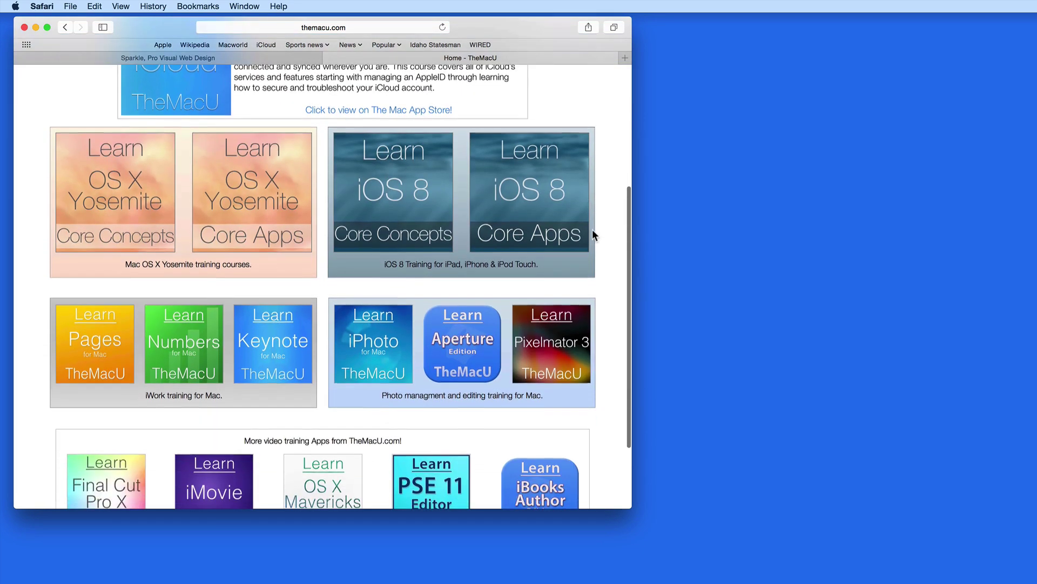
scroll(592, 231, "up", 8)
scroll(592, 241, "down", 1)
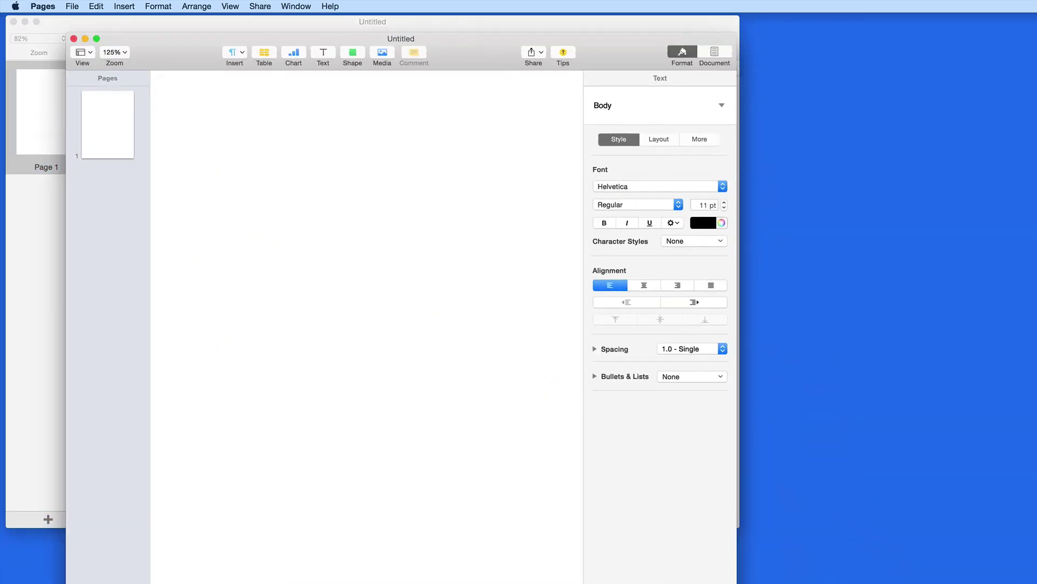
Step: Move the Pages Untitled window down and right to uncover the Sparkle window
left_click_drag(173, 52, 186, 148)
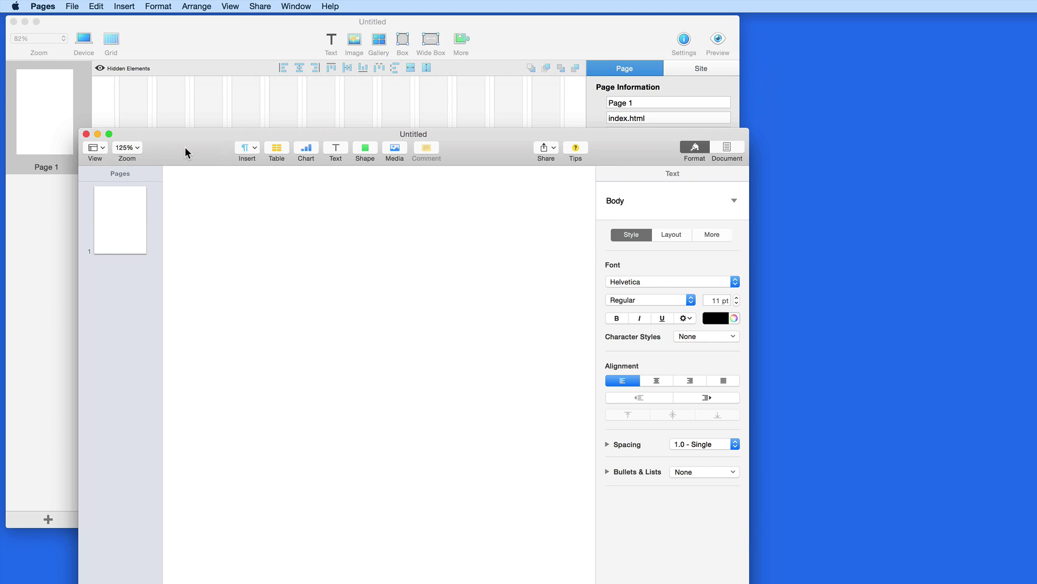
Step: Insert a text box on Sparkle's Page 1, move it to the top, and make it narrower and taller
left_click(97, 134)
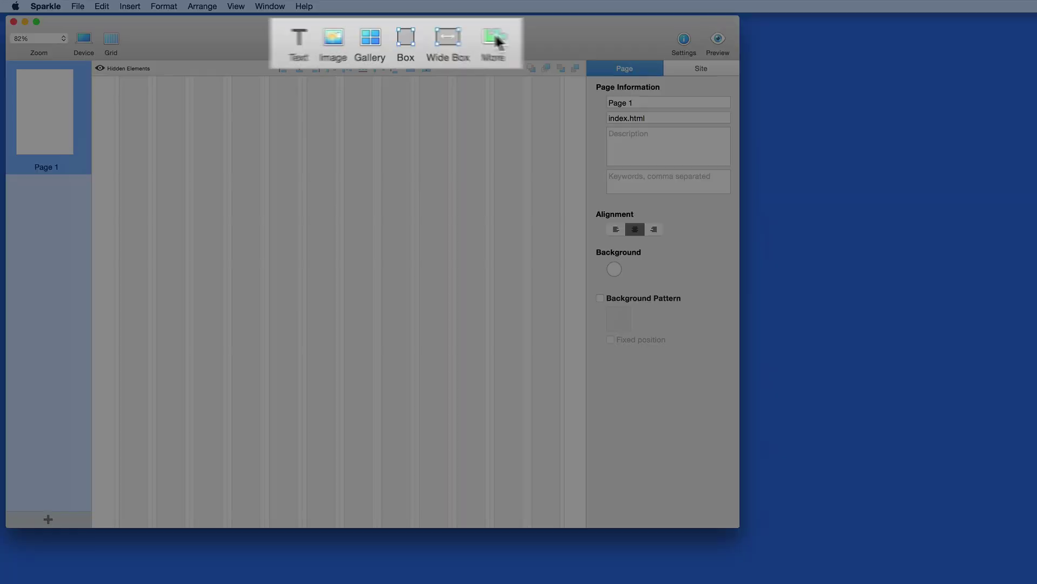
left_click(463, 40)
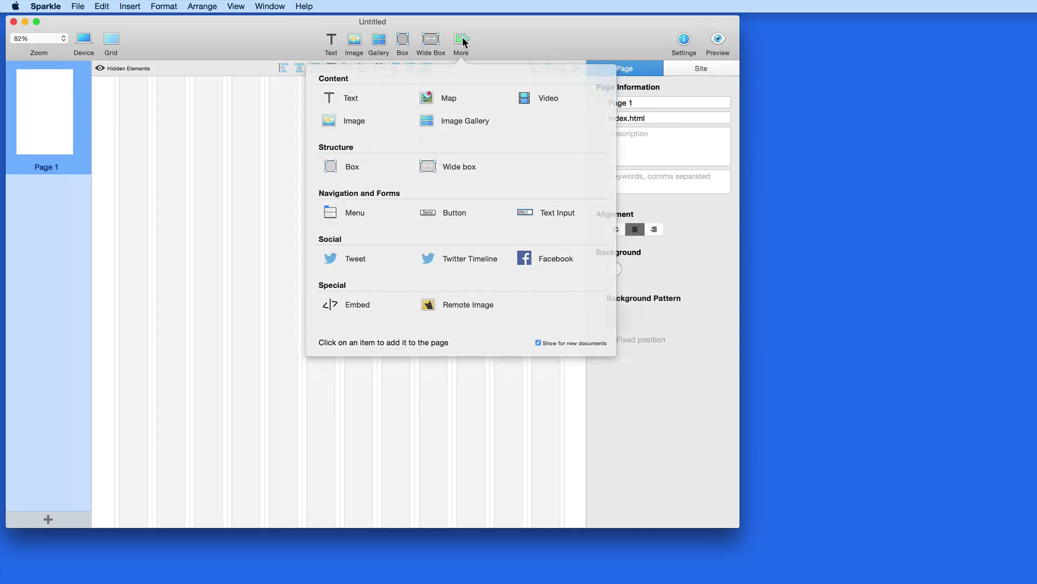
left_click(463, 40)
left_click(331, 41)
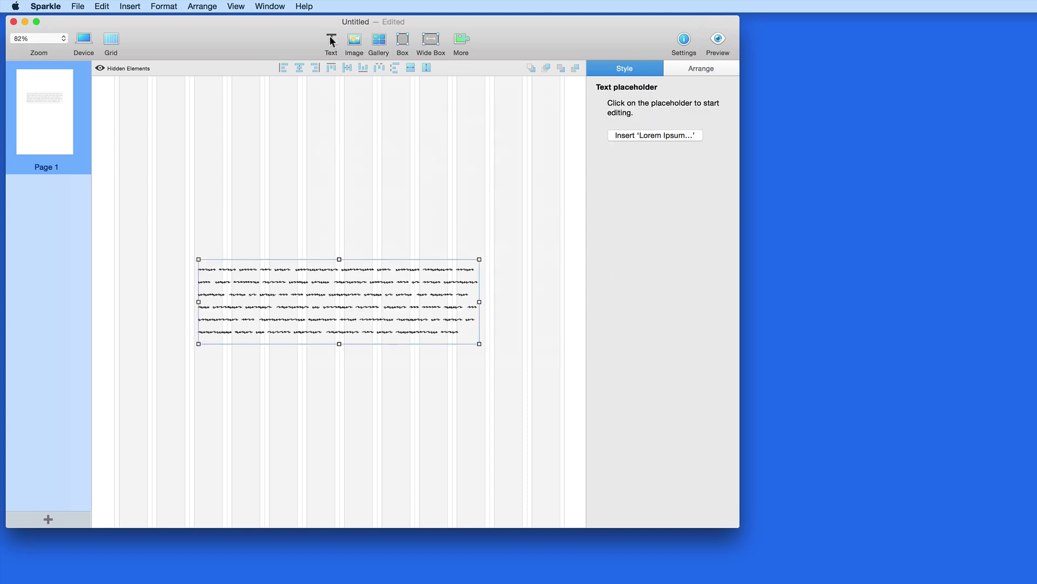
left_click_drag(285, 304, 238, 155)
left_click_drag(432, 199, 334, 335)
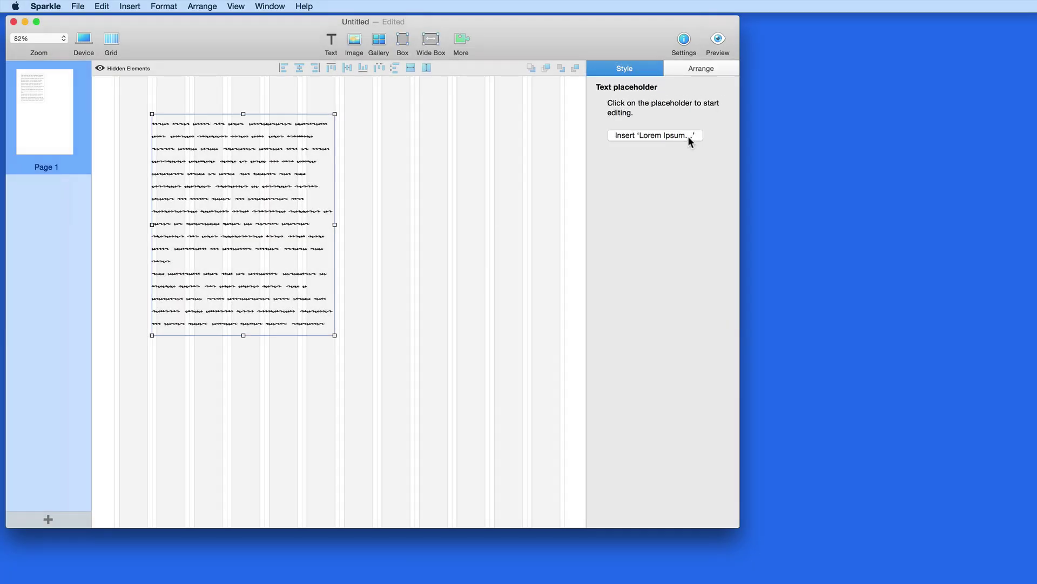
Step: Fill the text box with Lorem ipsum text set in bold blue Helvetica
left_click(688, 135)
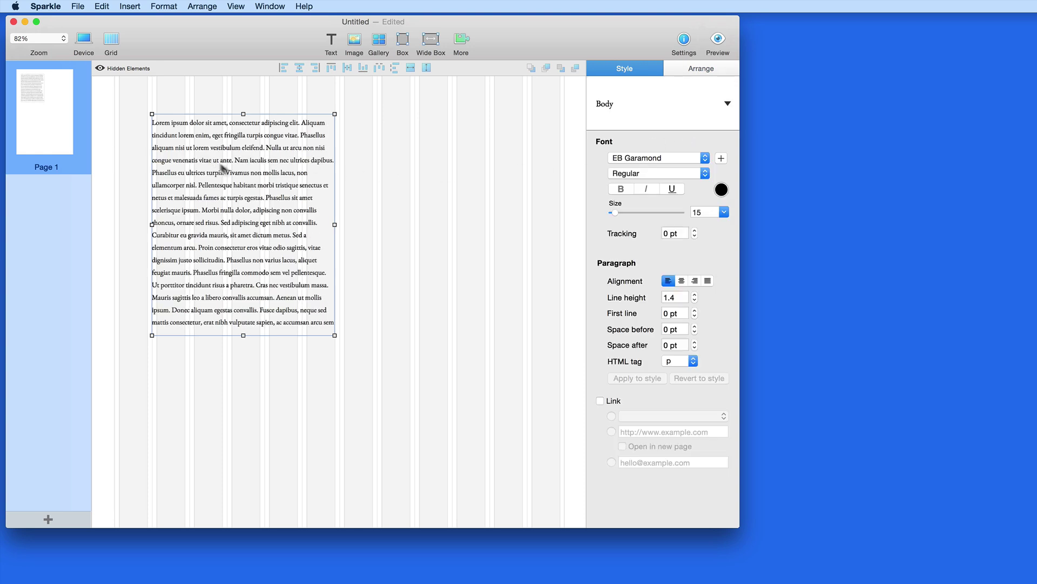
double_click(218, 223)
key("super+a")
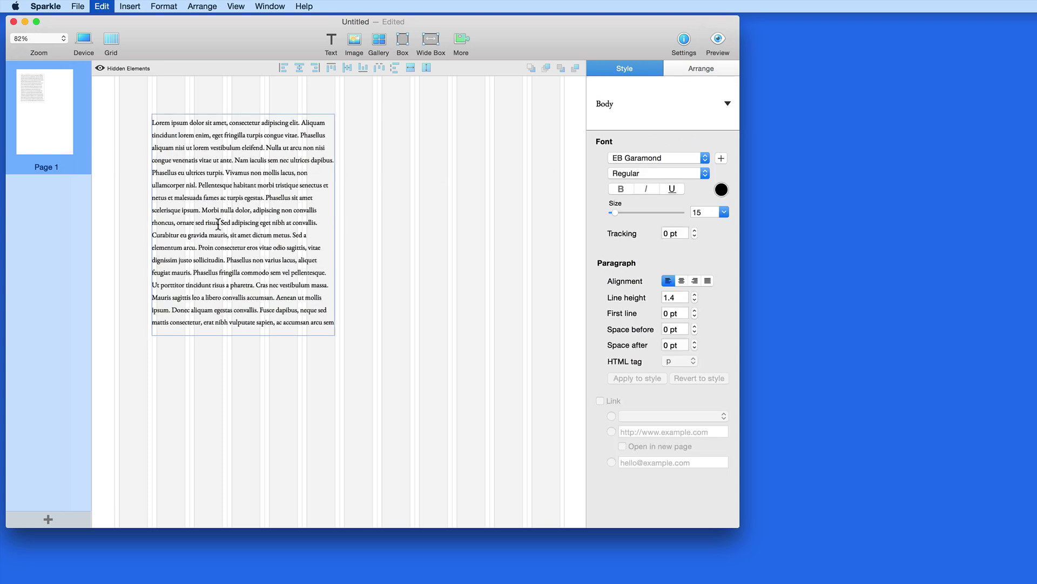
left_click(650, 156)
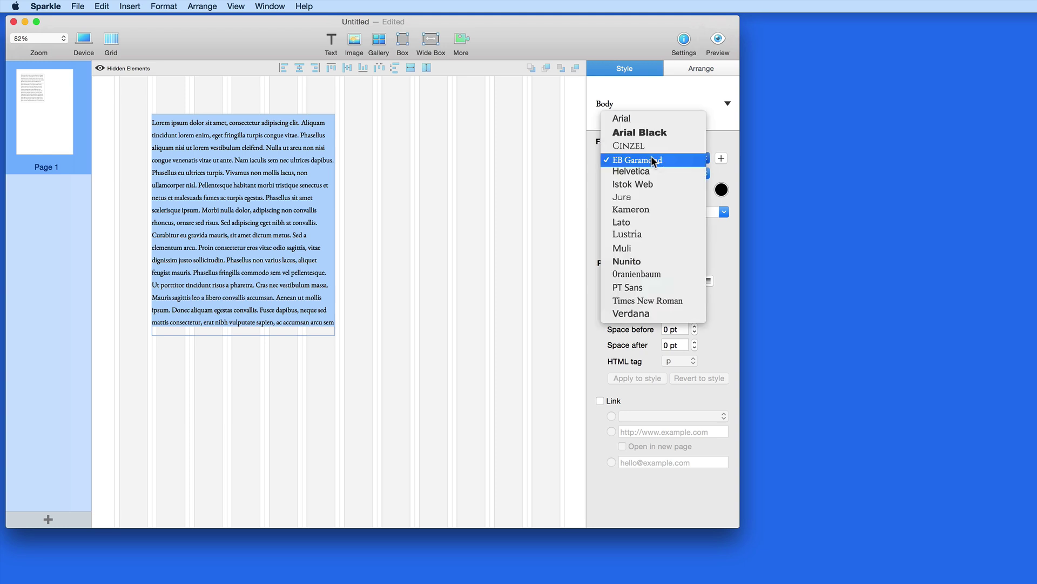
left_click(648, 169)
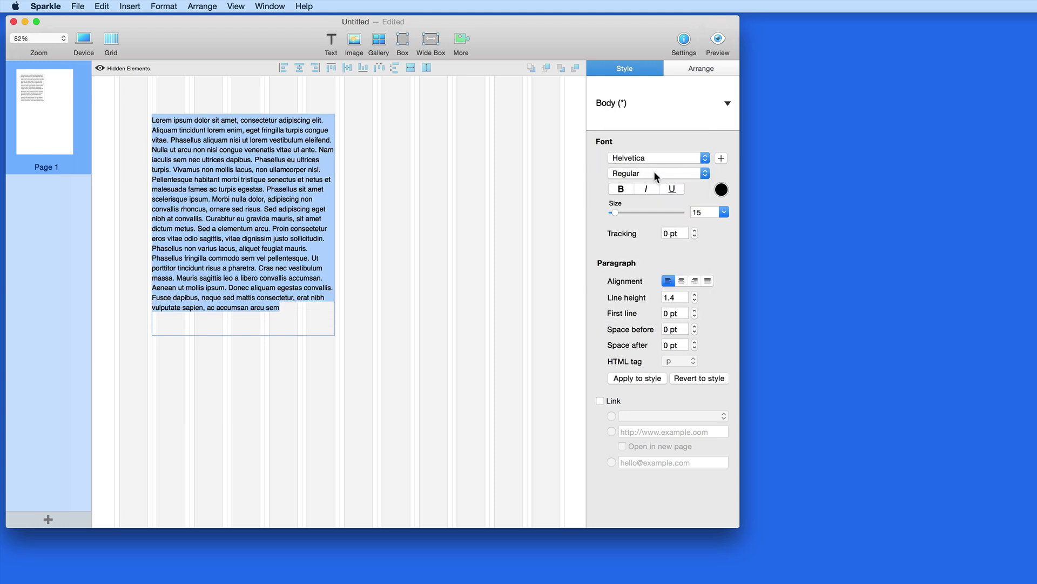
left_click(618, 189)
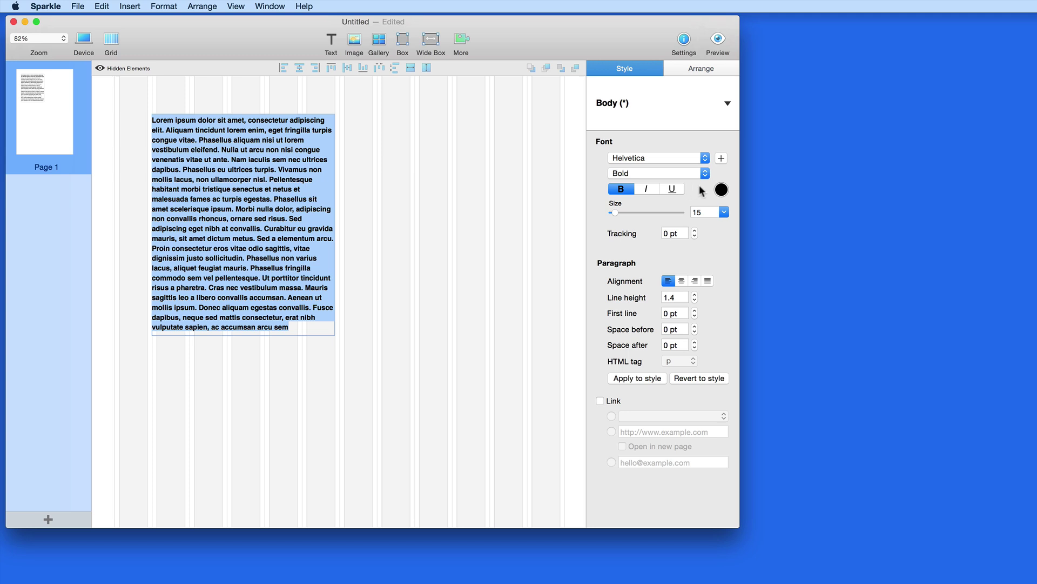
left_click(721, 189)
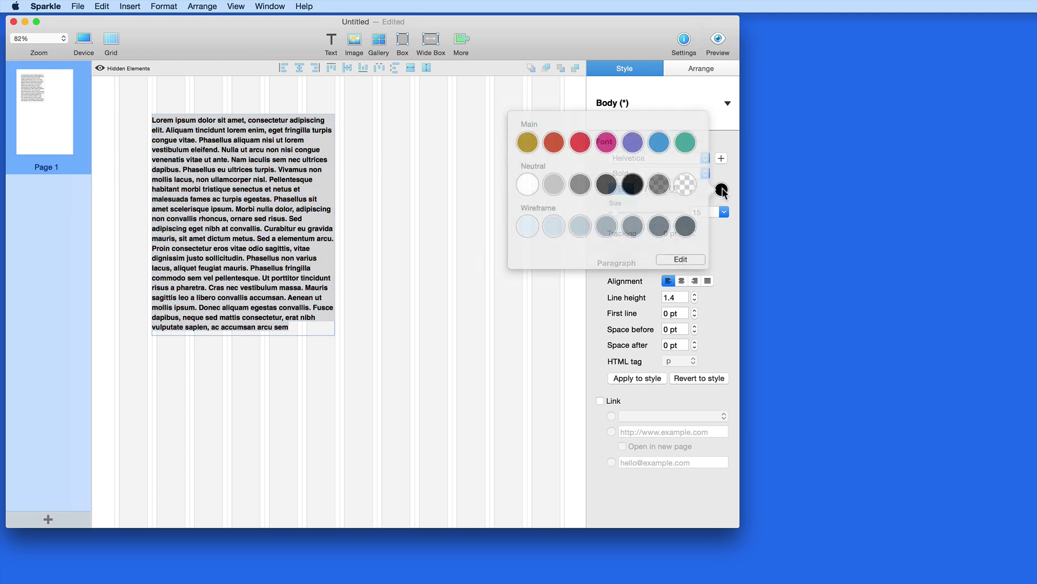
left_click(662, 145)
left_click(404, 278)
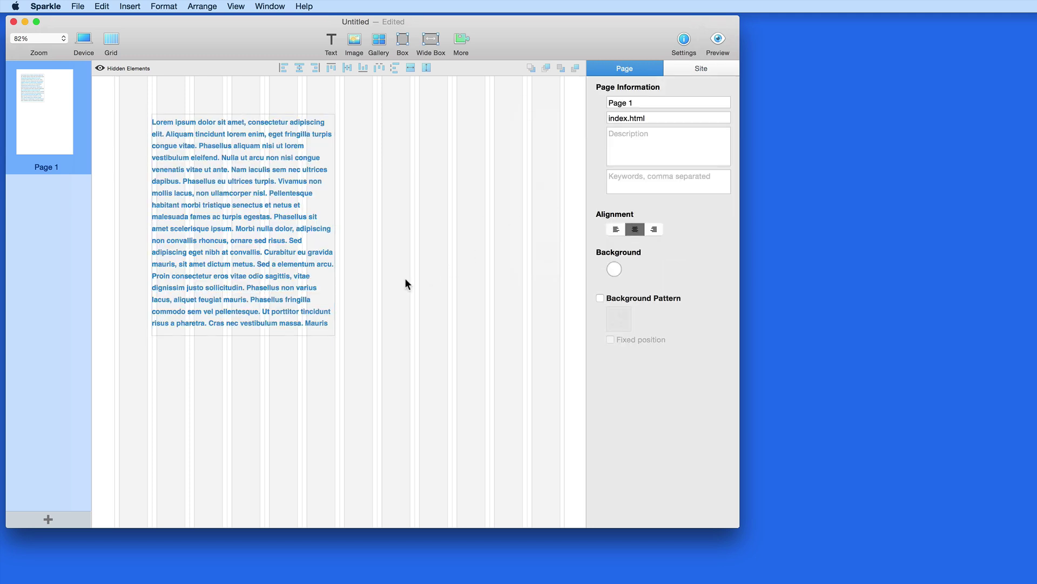
Step: Reselect the text box to review its text styles list, then deselect it
left_click(284, 237)
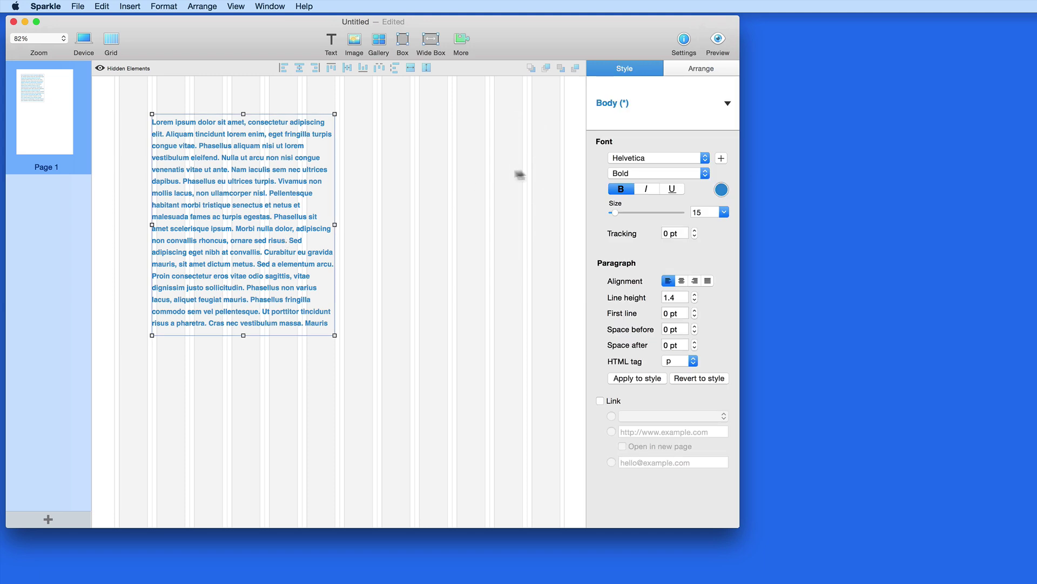
left_click(728, 104)
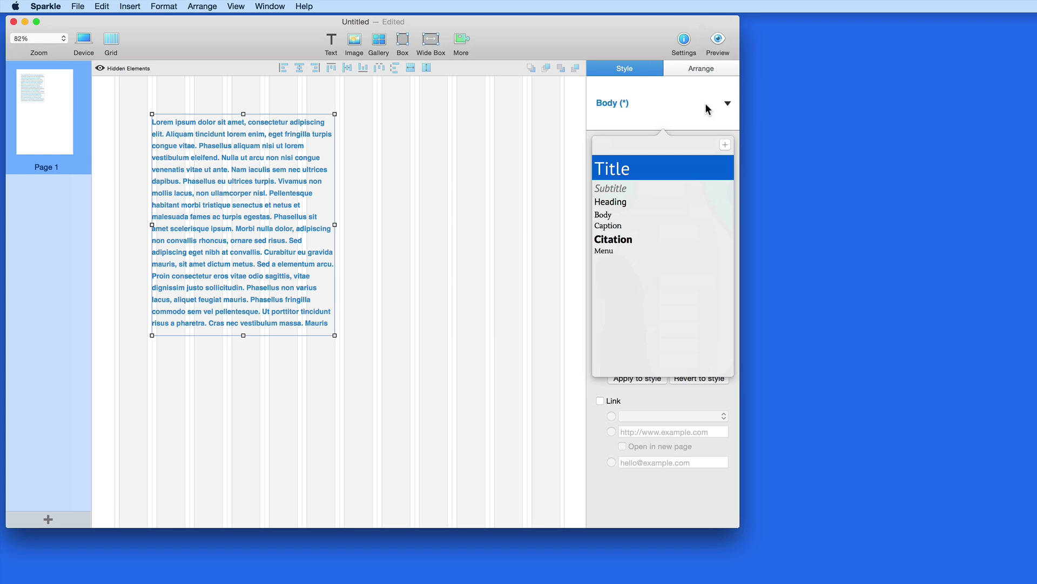
left_click(708, 109)
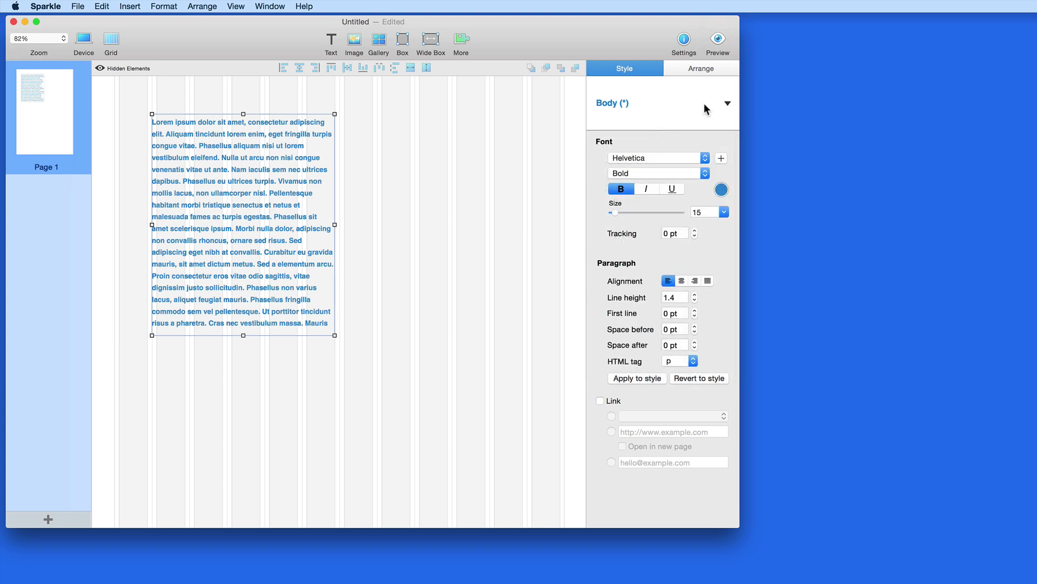
left_click(463, 221)
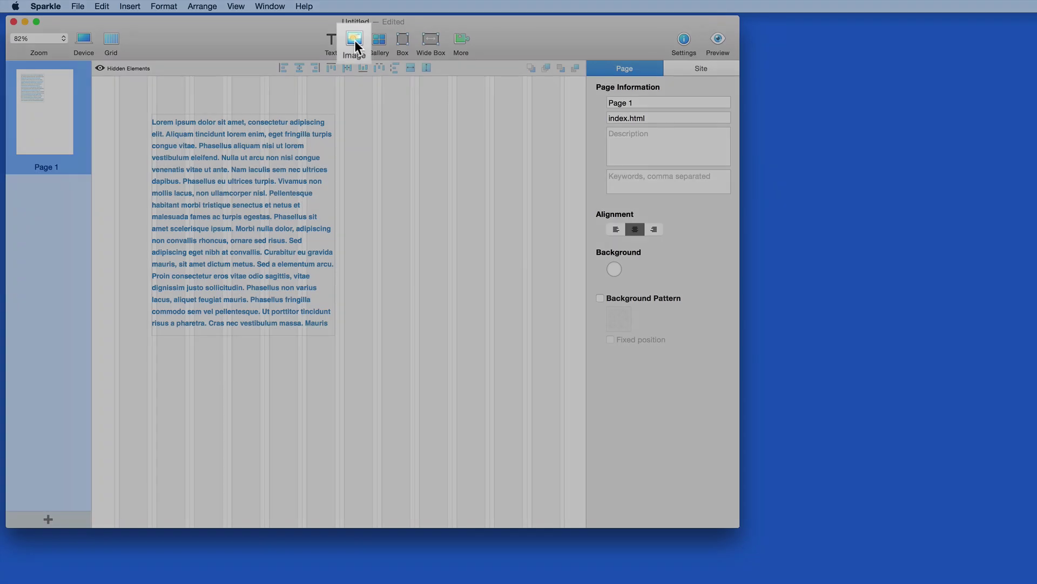
Step: Add an image box beside the text and fill it with DSC03087 from the Photos library
left_click(355, 40)
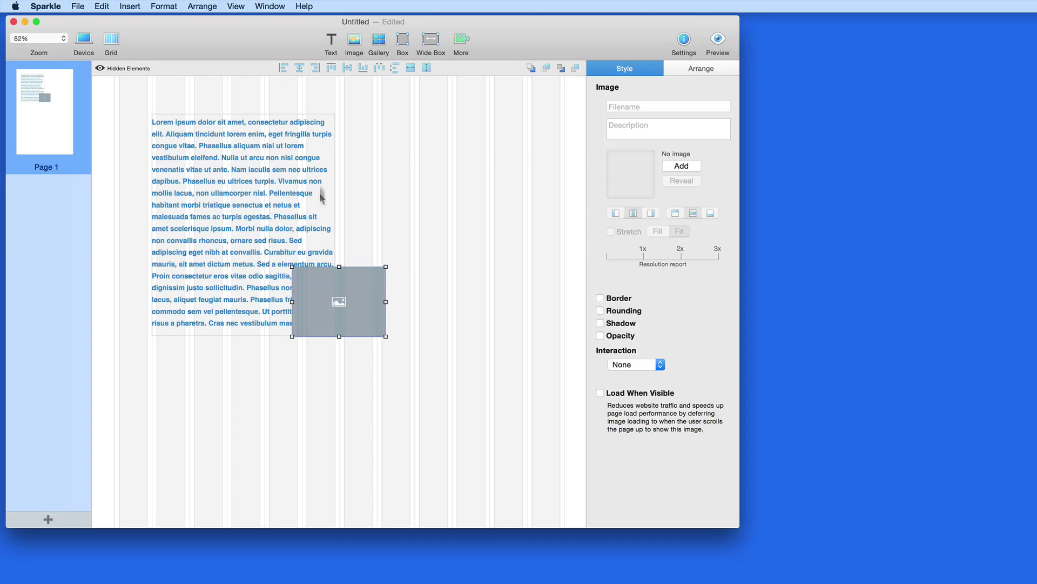
left_click_drag(367, 319, 443, 190)
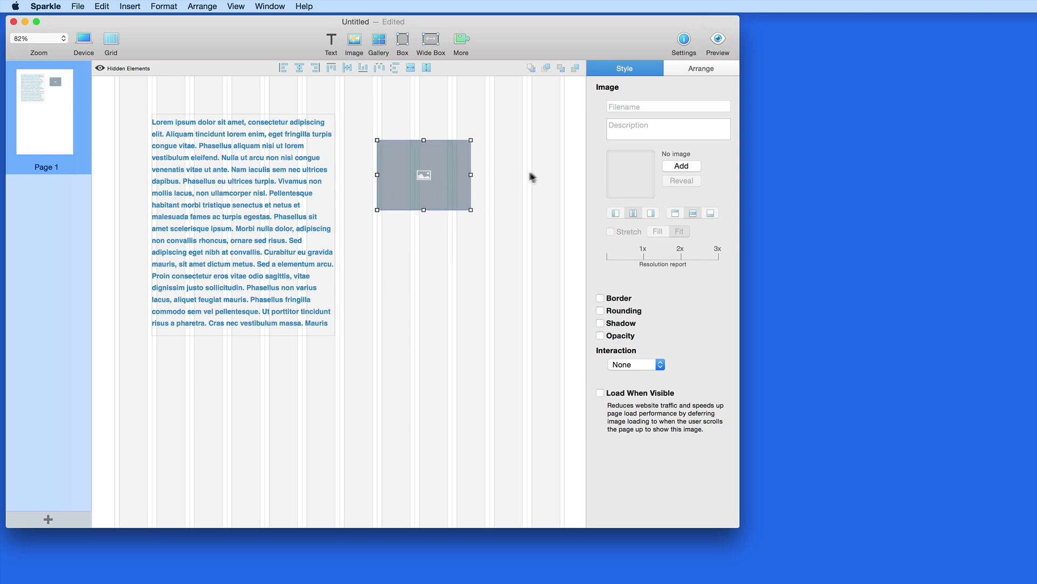
left_click(692, 167)
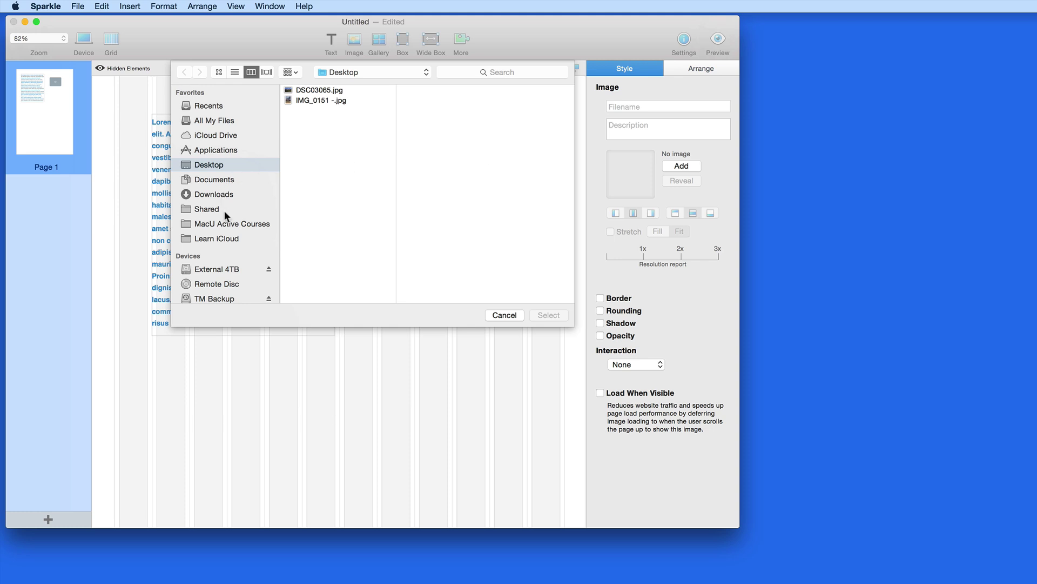
scroll(224, 210, "down", 6)
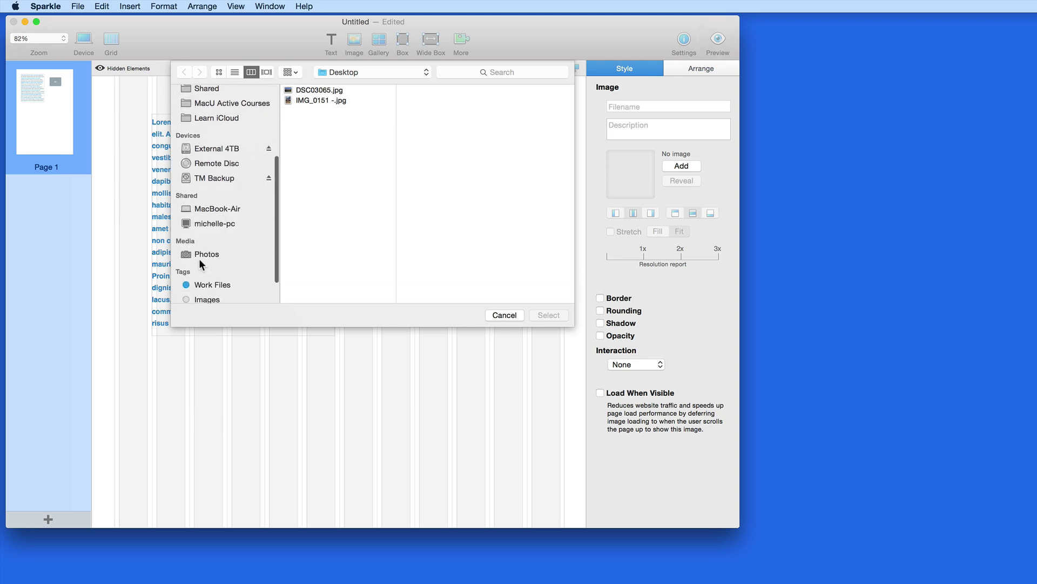
left_click(195, 254)
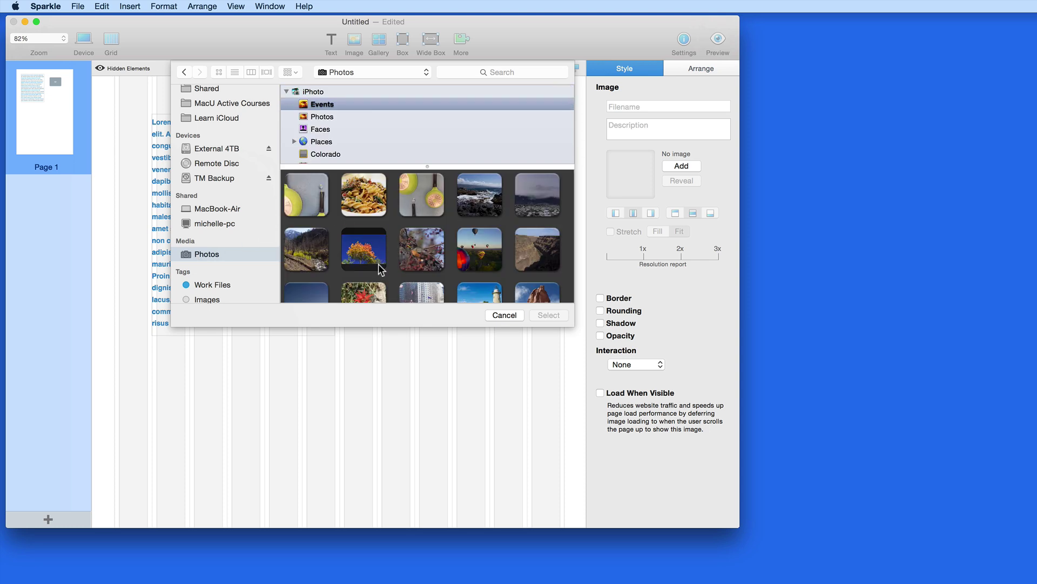
double_click(381, 269)
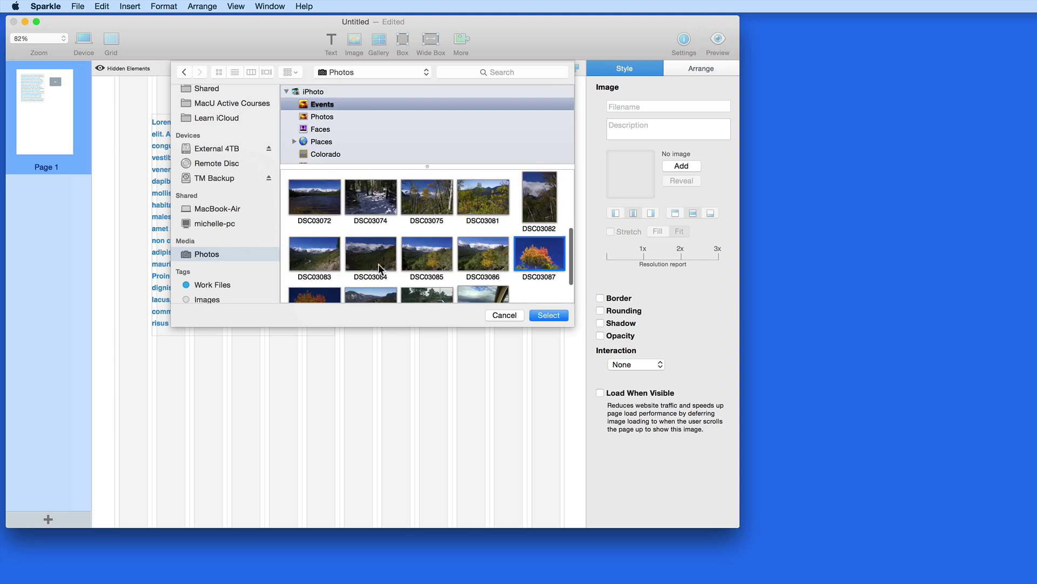
double_click(539, 261)
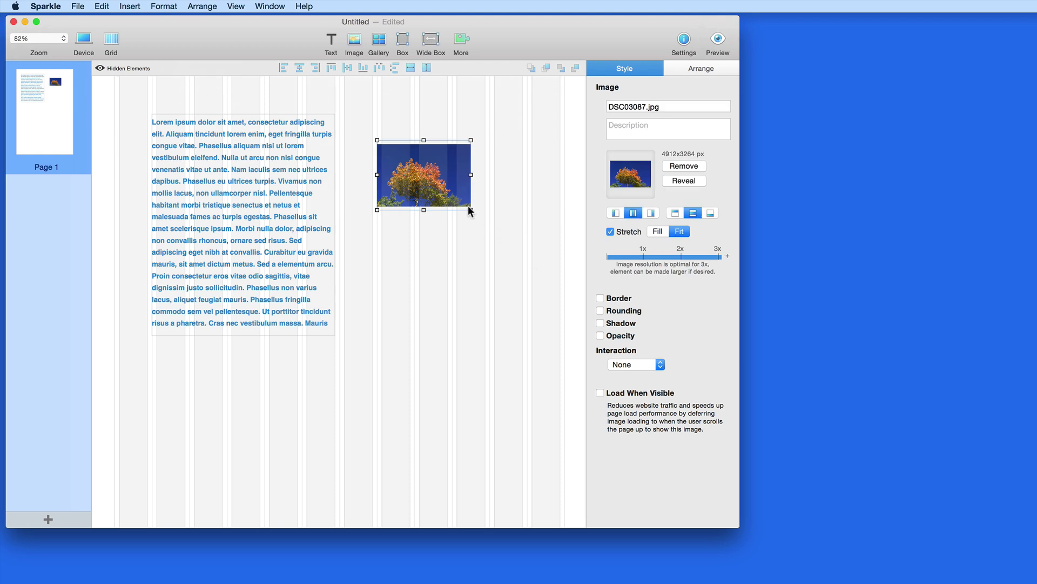
Step: Enlarge and raise the tree photo, then add DSC03065.jpg sized beneath it
left_click_drag(471, 210, 524, 252)
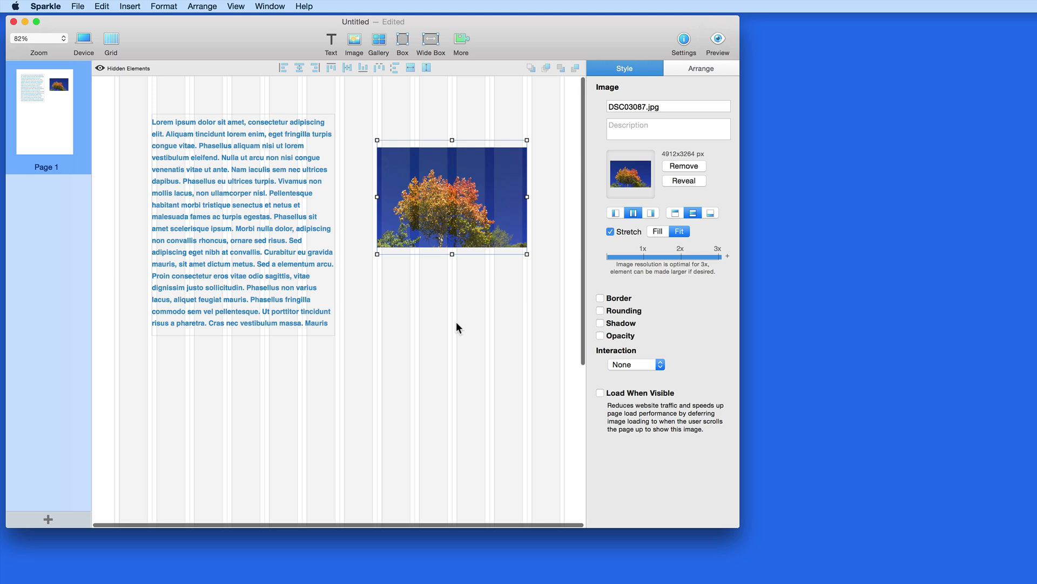
left_click_drag(450, 217, 451, 179)
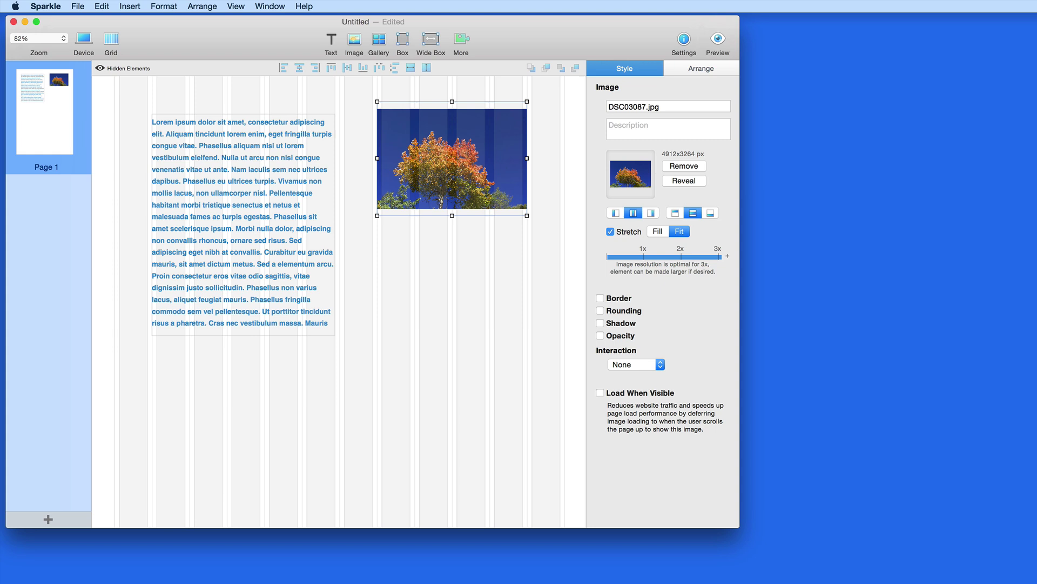
left_click_drag(715, 302, 444, 314)
left_click_drag(372, 369, 374, 282)
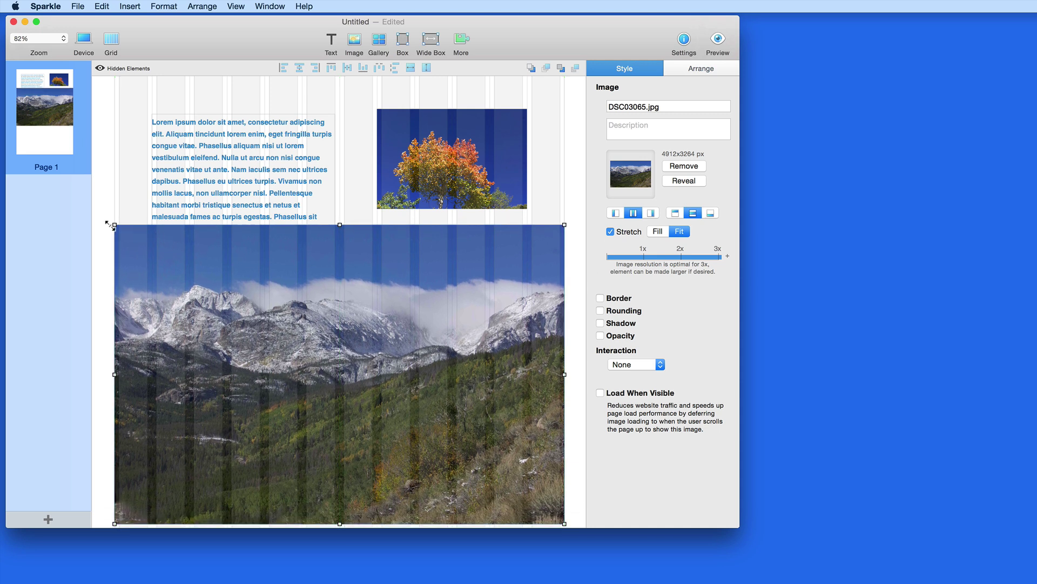
left_click_drag(114, 227, 240, 256)
left_click_drag(336, 276, 349, 393)
left_click_drag(392, 521, 392, 367)
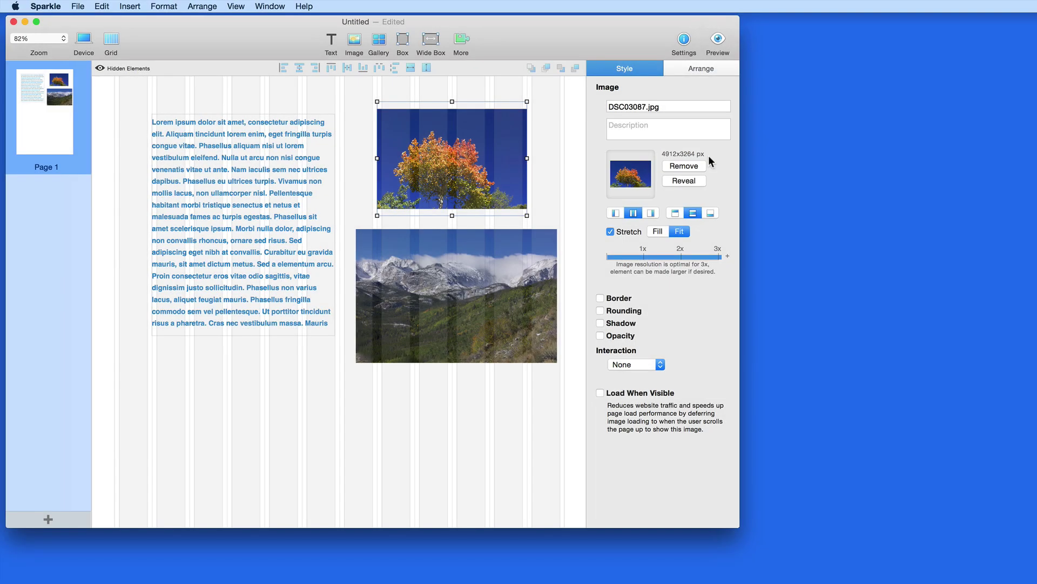
Step: Raise the text block and drag IMG_0151 -.jpg from the Desktop onto the page
left_click(510, 268)
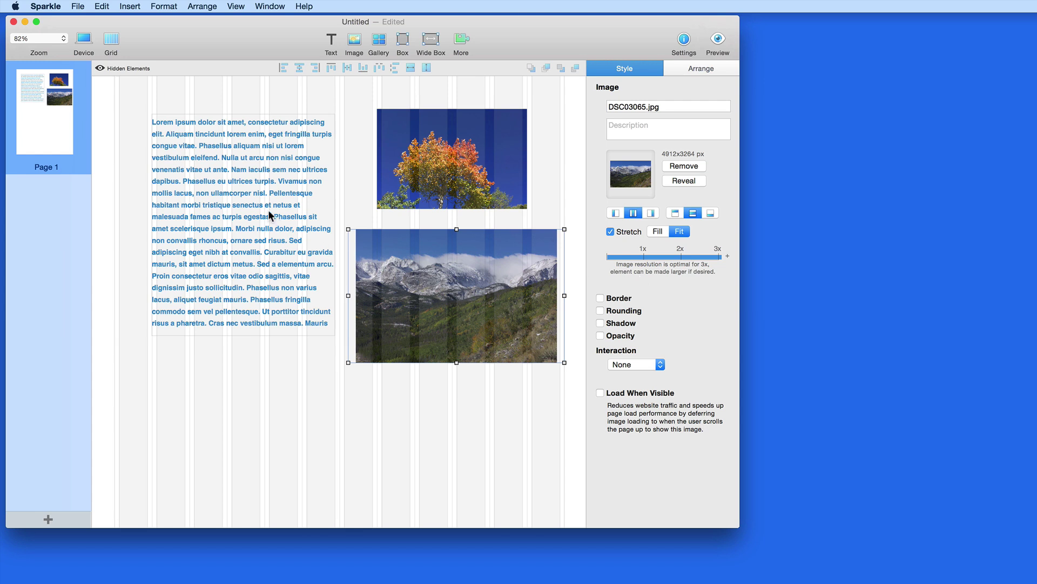
left_click_drag(269, 212, 268, 182)
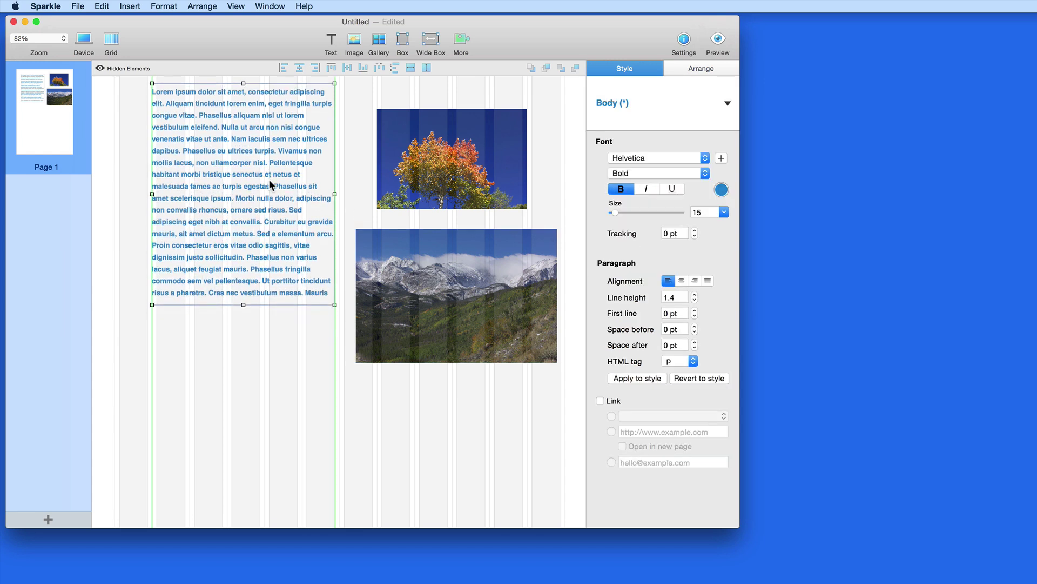
left_click(468, 275)
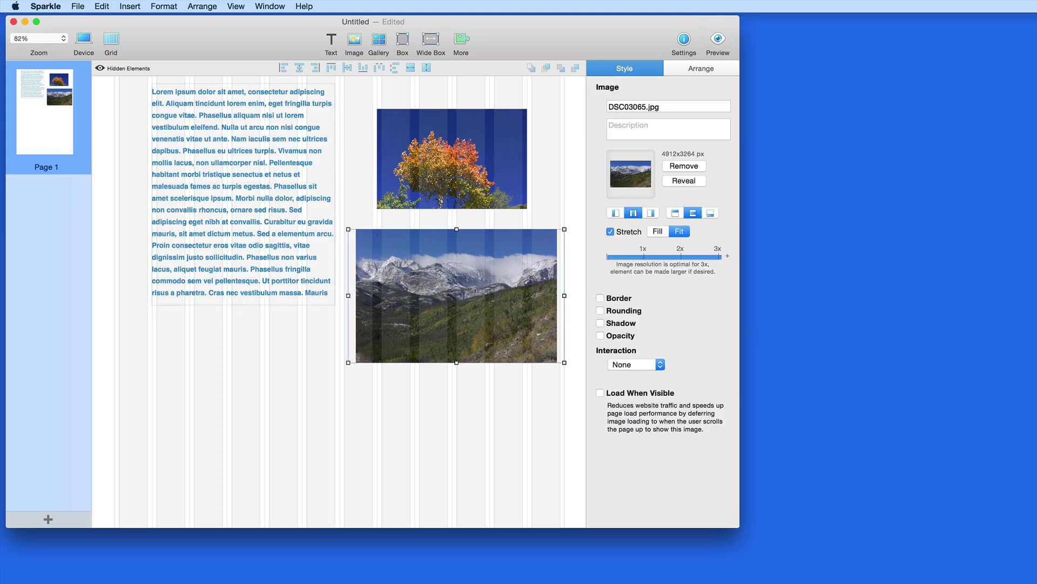
left_click_drag(1027, 318, 238, 349)
Step: Shrink the IMG_0151 -.jpg photo and place it below the text block in the left column
left_click_drag(368, 438, 246, 280)
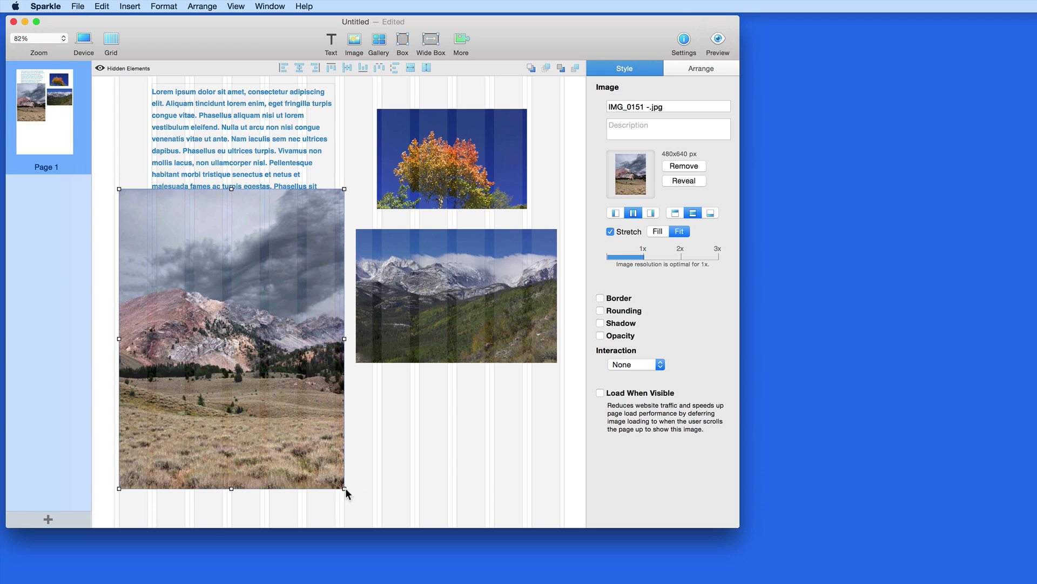
left_click_drag(344, 488, 240, 402)
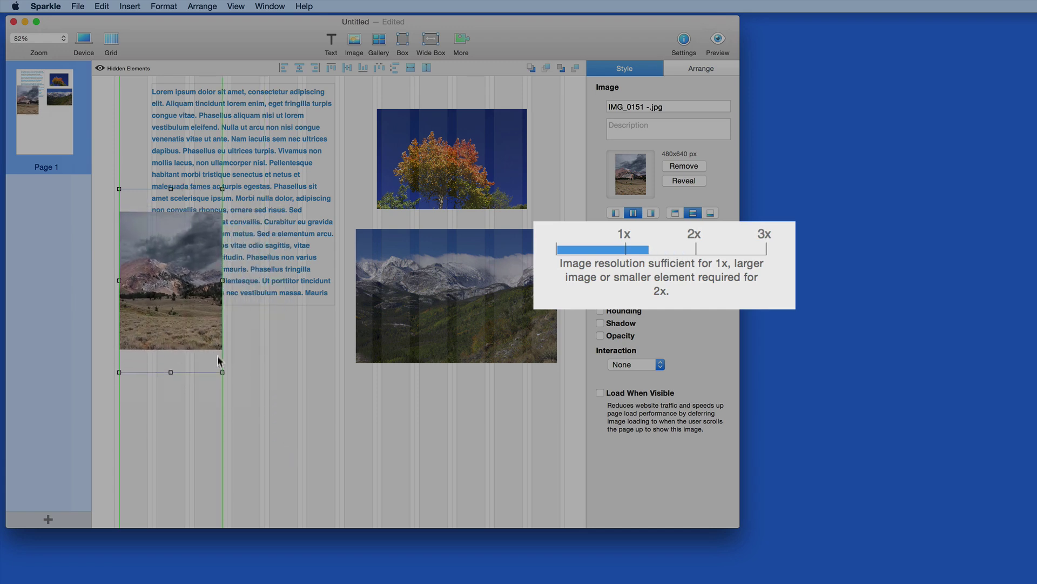
left_click_drag(219, 361, 190, 312)
left_click_drag(164, 264, 308, 398)
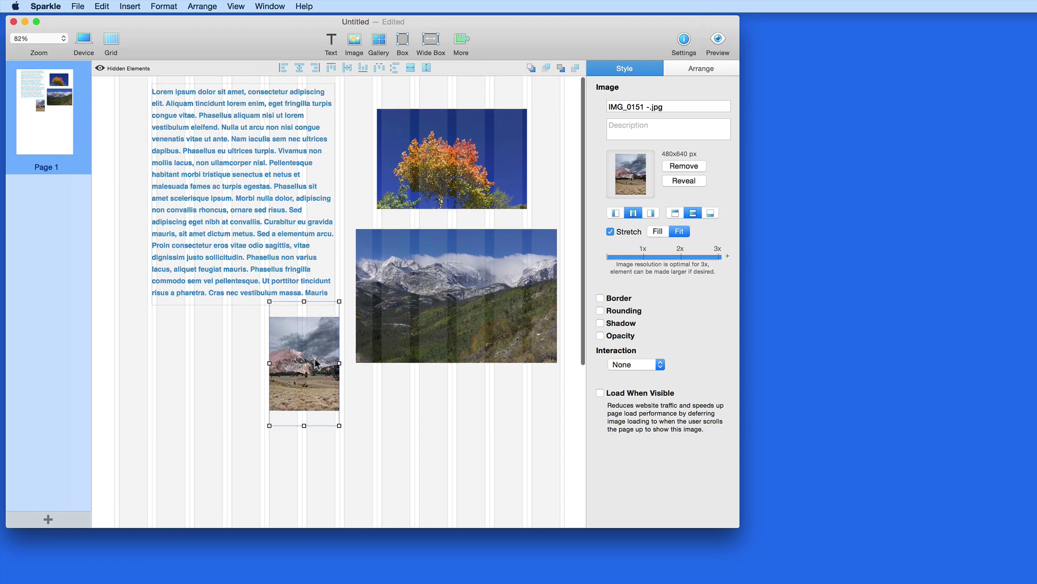
Step: Check the image details of the large mountain, tree, and small mountain photos
left_click(394, 317)
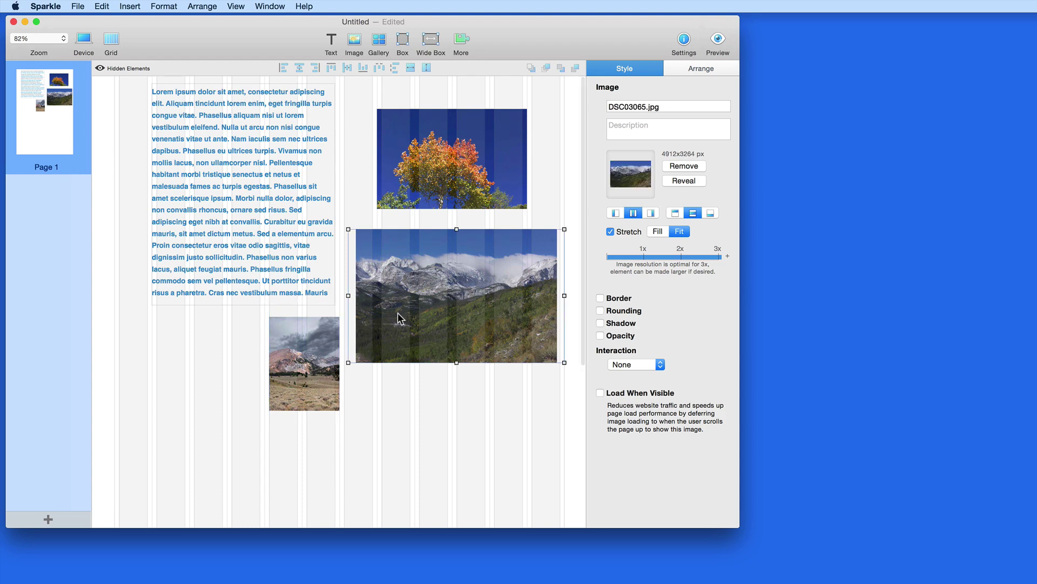
left_click(437, 182)
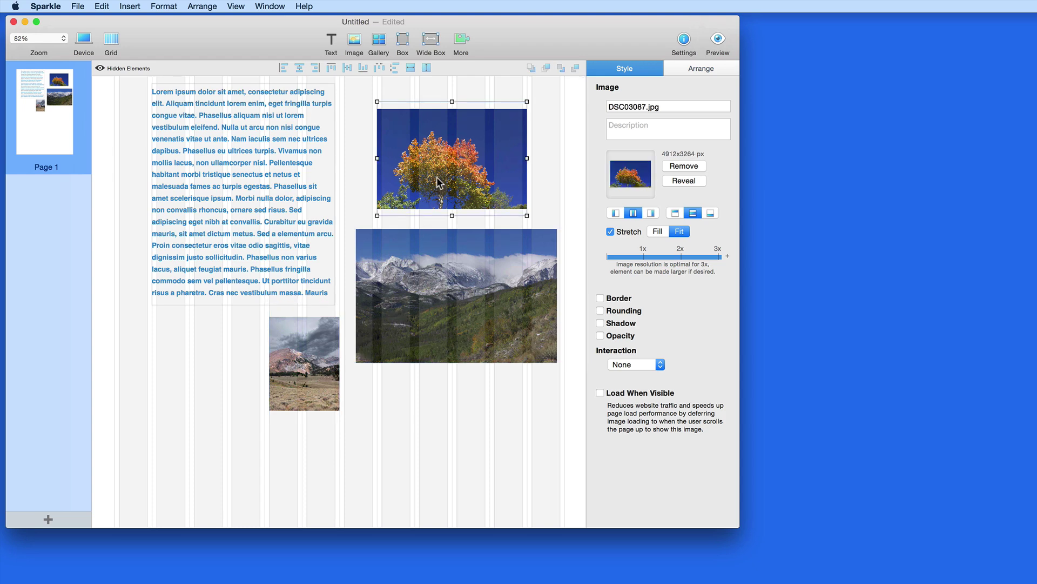
left_click(314, 372)
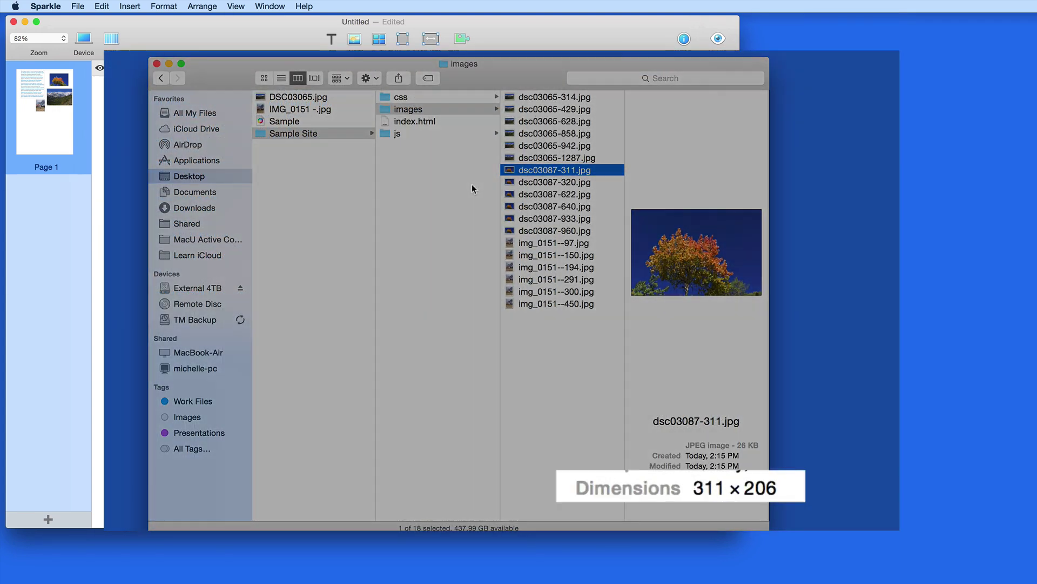
Step: Compare dimensions of dsc03087 exports (320 to 960) and img_0151 exports (97×130 to 300×400)
key("Down")
key("Down")
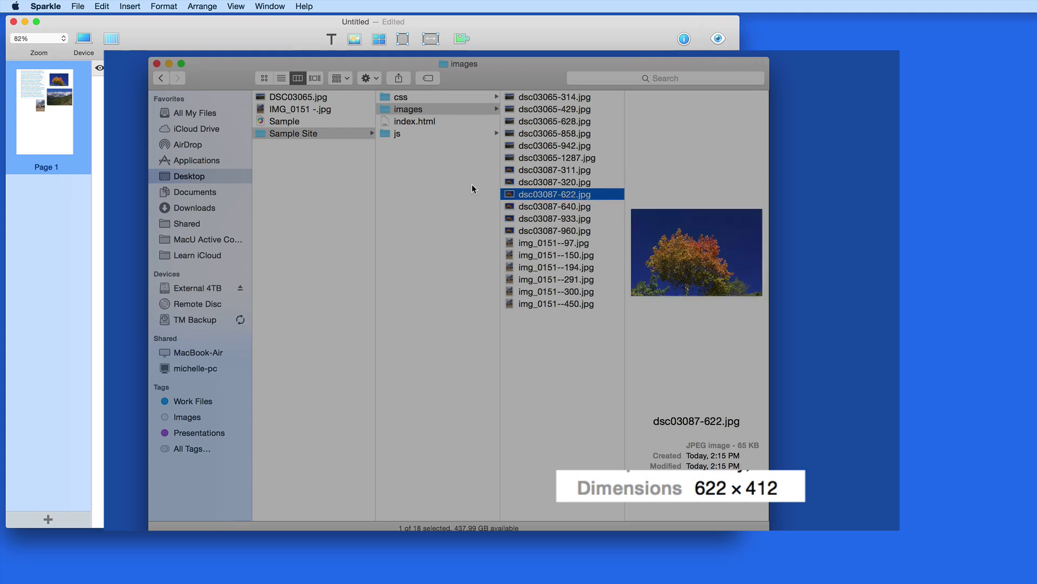
key("Down")
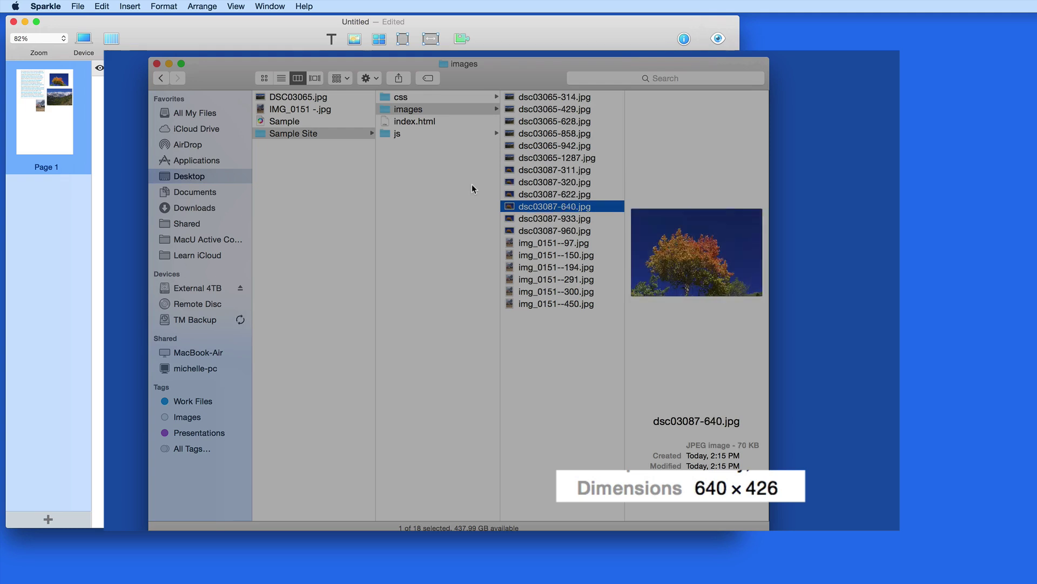
key("Down")
key("Down")
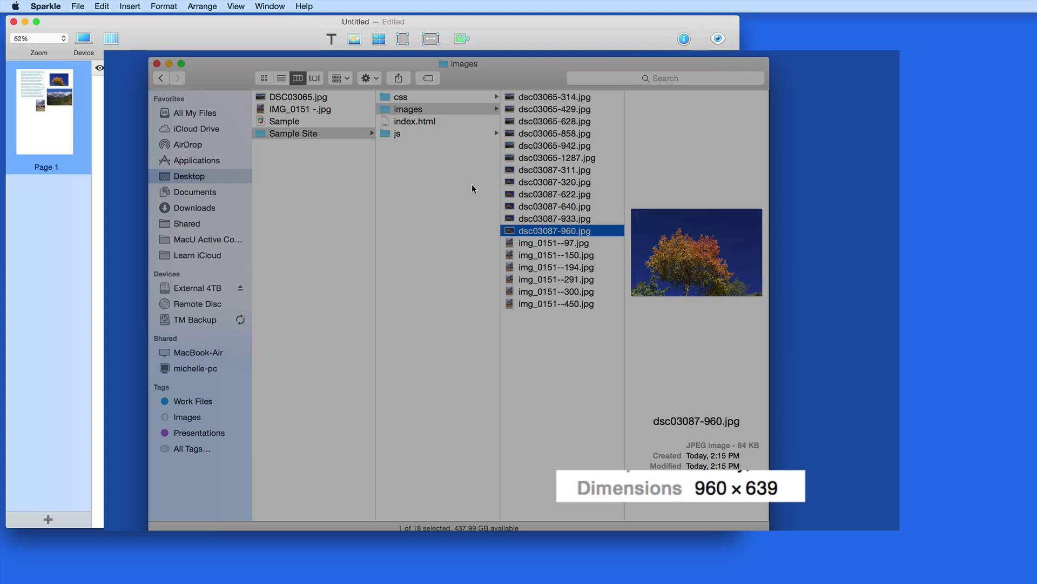
key("Down")
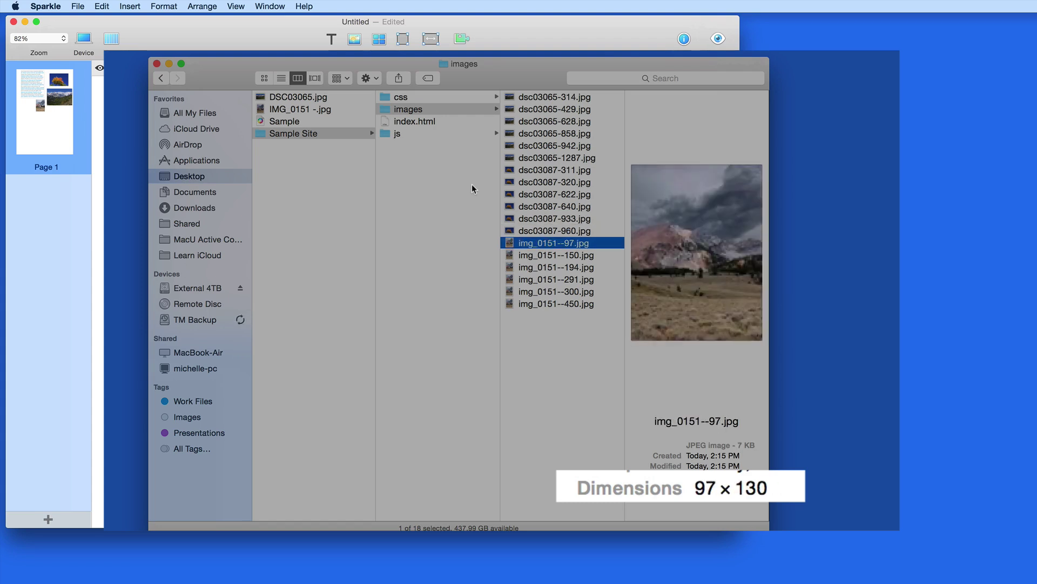
key("Down")
key("Down")
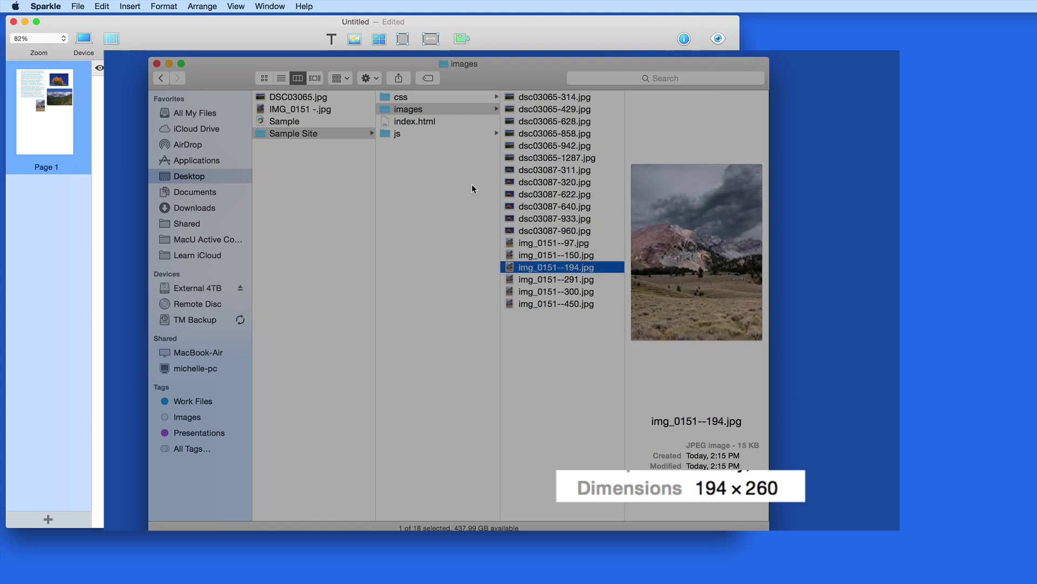
key("Down")
key("Down")
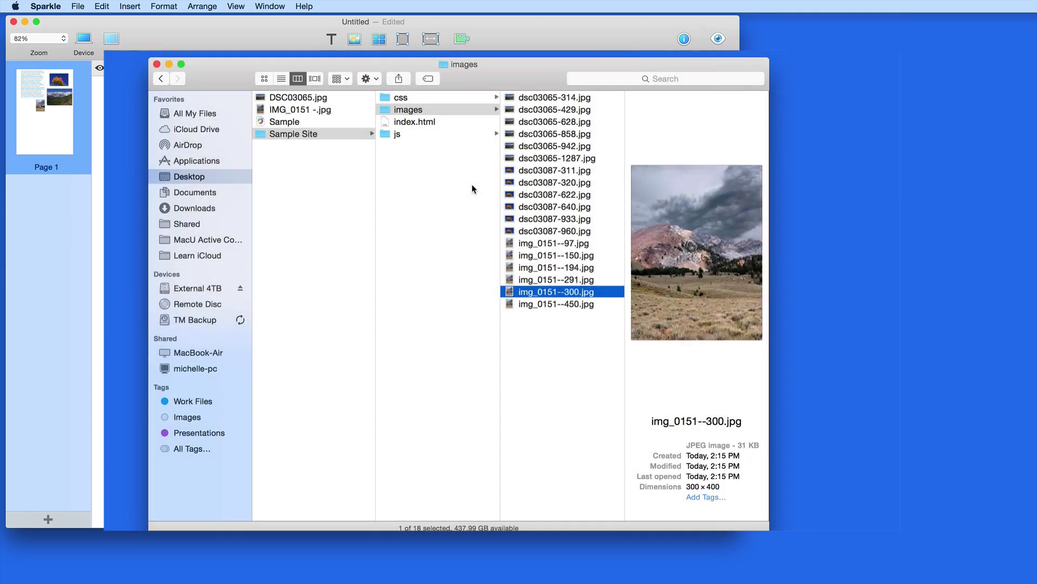
key("Down")
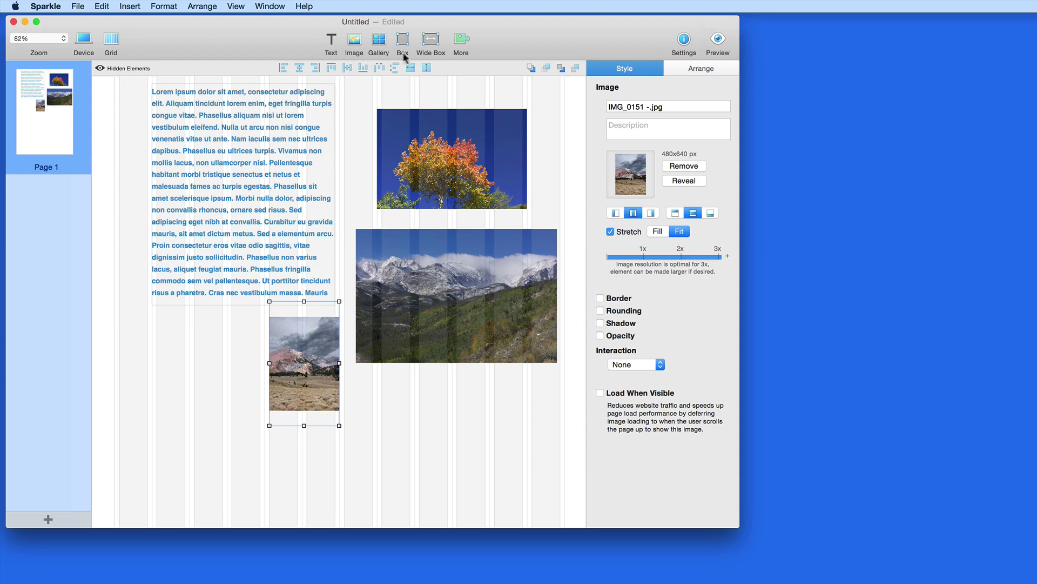
Step: Browse the extra element types under More, then deselect everything to show the Page inspector
left_click(463, 41)
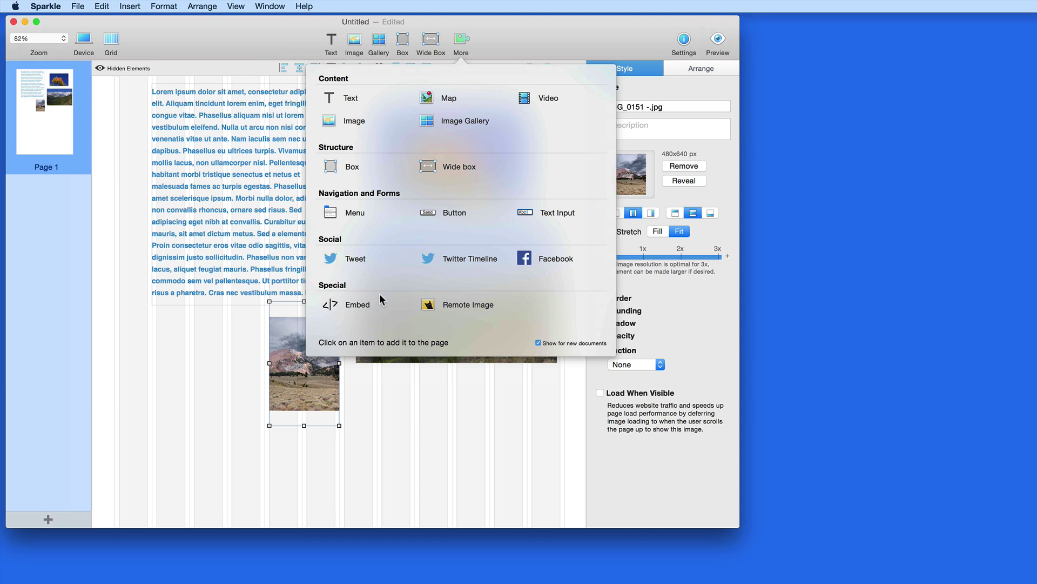
left_click(216, 338)
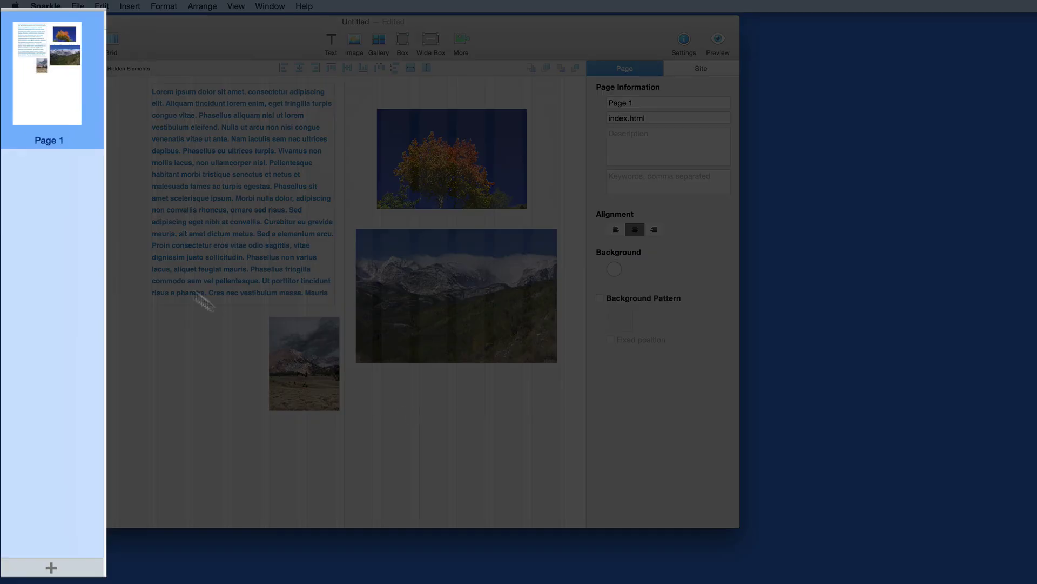
mouse_move(77, 138)
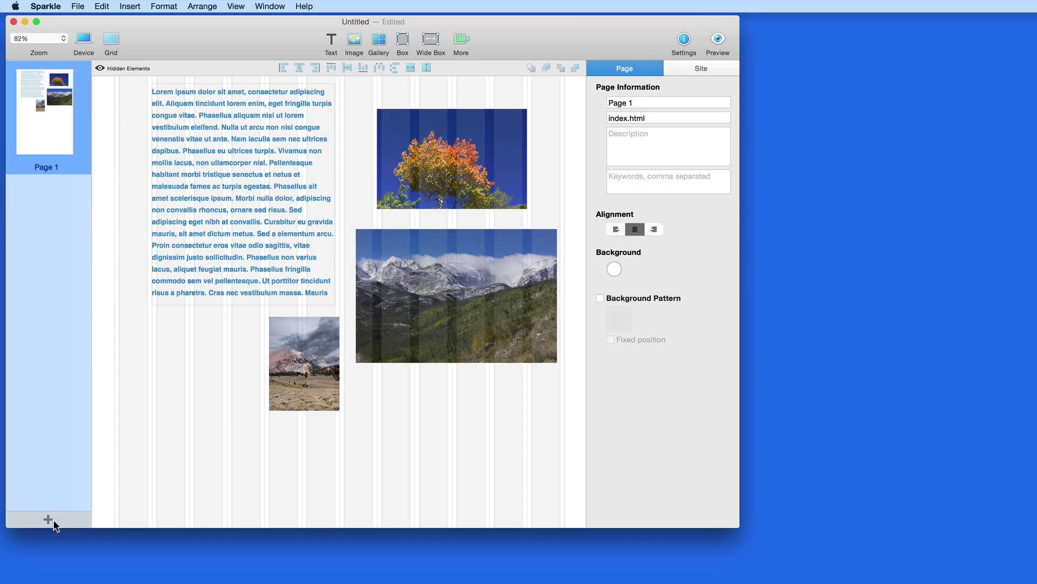
left_click(53, 520)
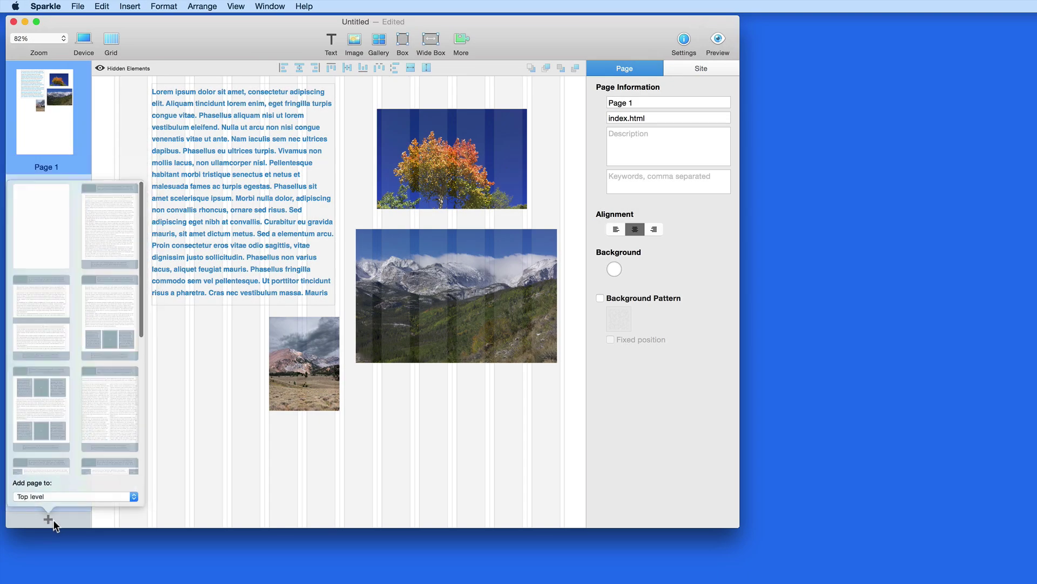
left_click(49, 226)
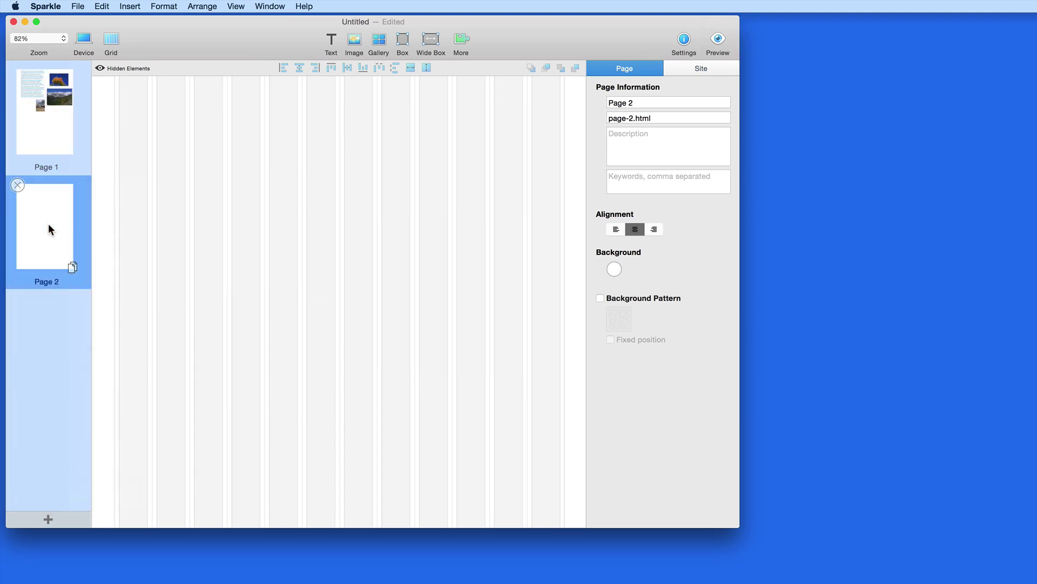
left_click(73, 153)
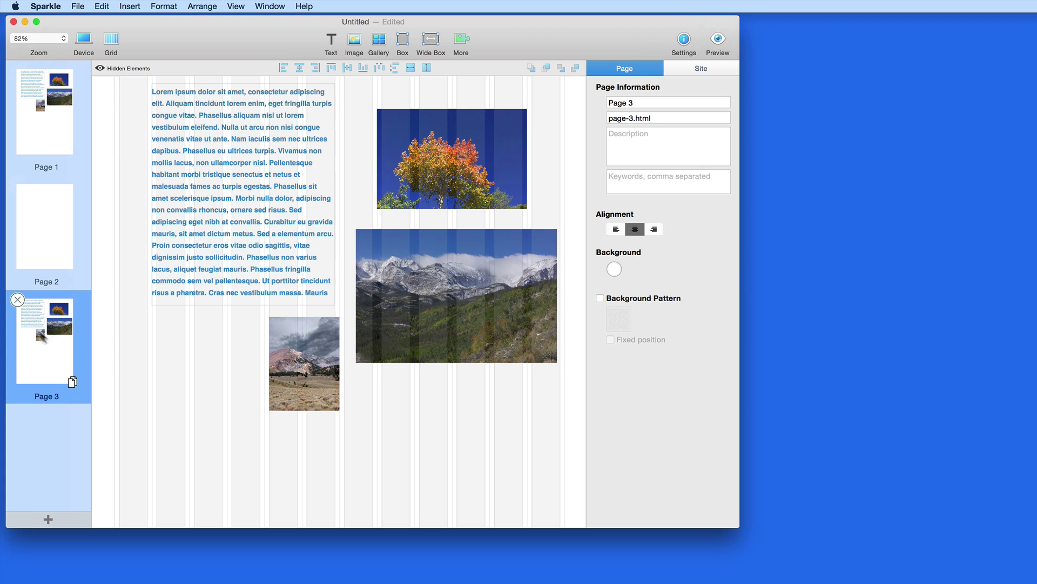
left_click(18, 301)
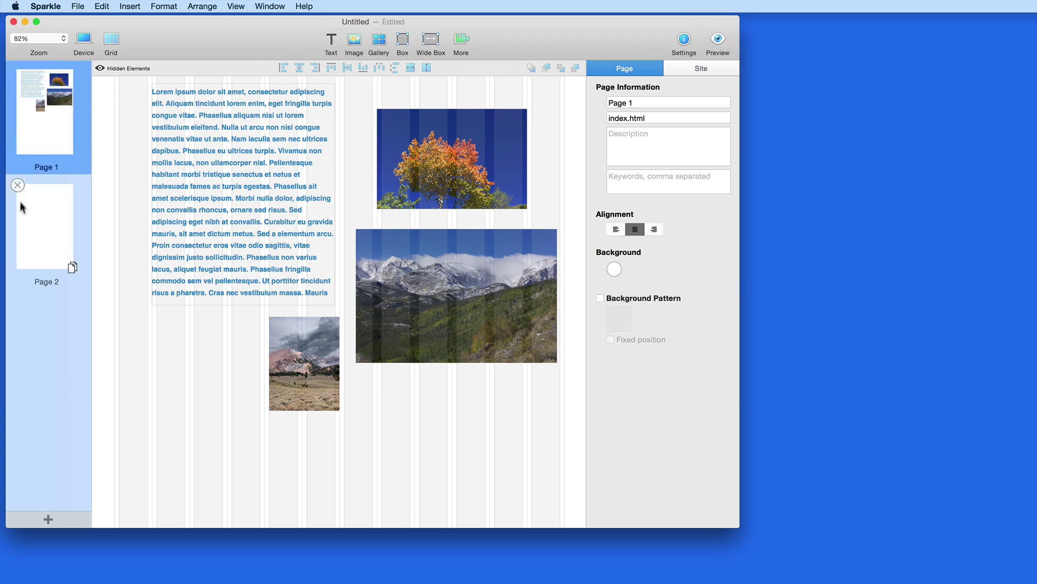
left_click(18, 185)
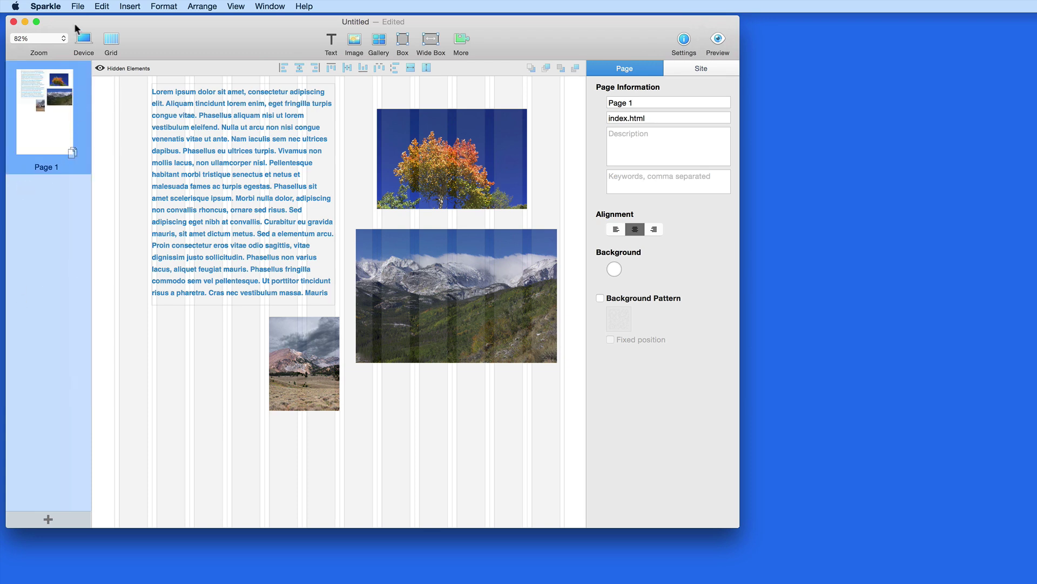
Step: Shrink the editor window by dragging its bottom-right corner inward
left_click(52, 39)
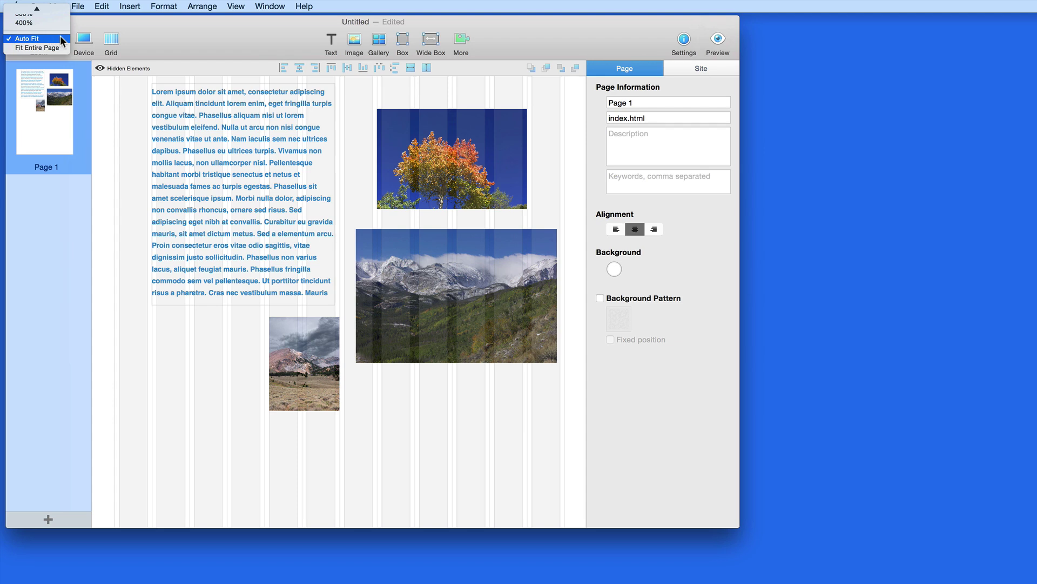
left_click(178, 36)
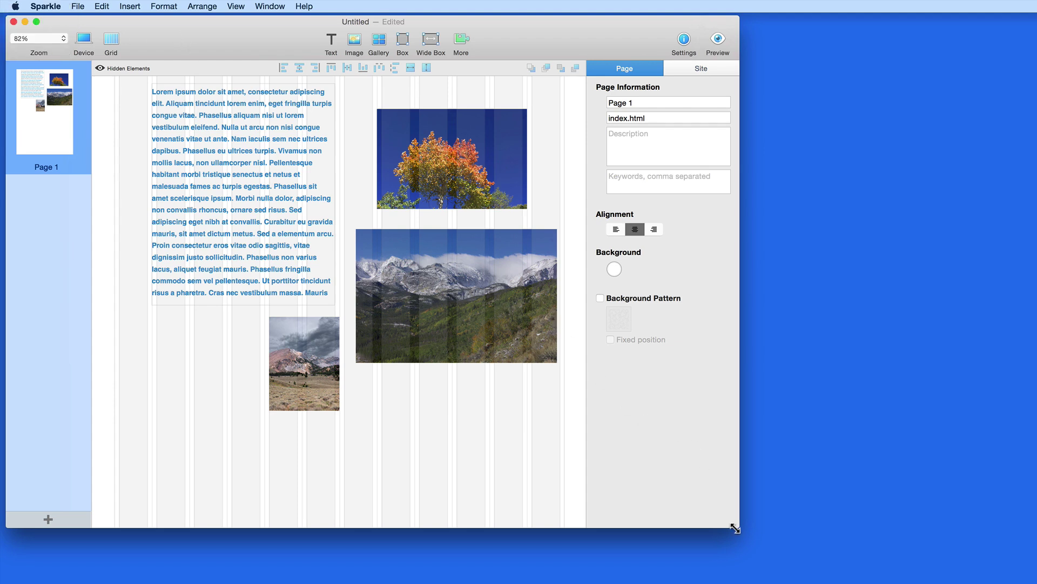
left_click_drag(736, 526, 684, 512)
scroll(403, 322, "up", 4)
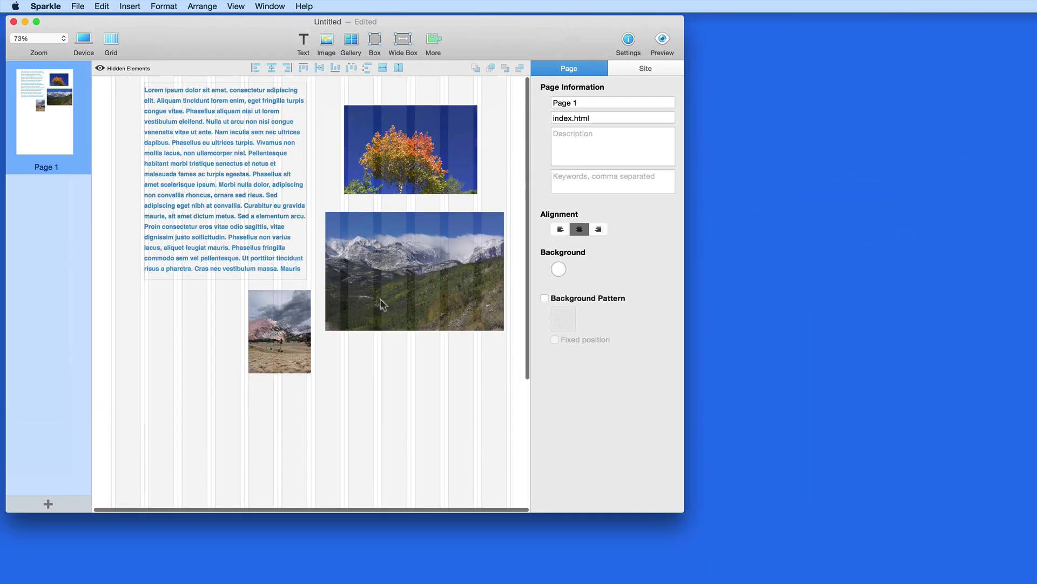
Step: Zoom the page to 175%, then set the zoom back to Auto Fit
left_click(48, 39)
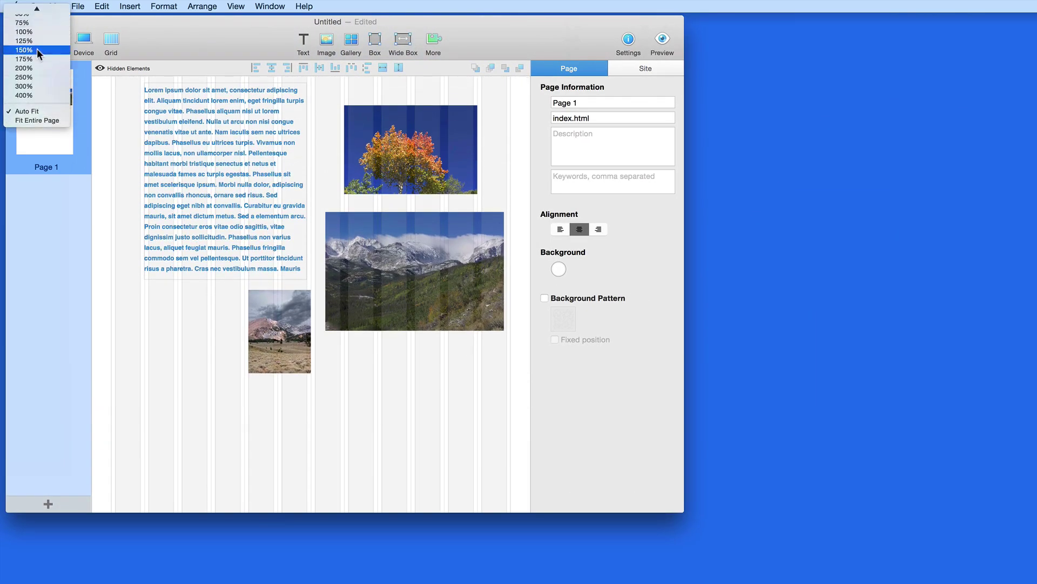
left_click(32, 59)
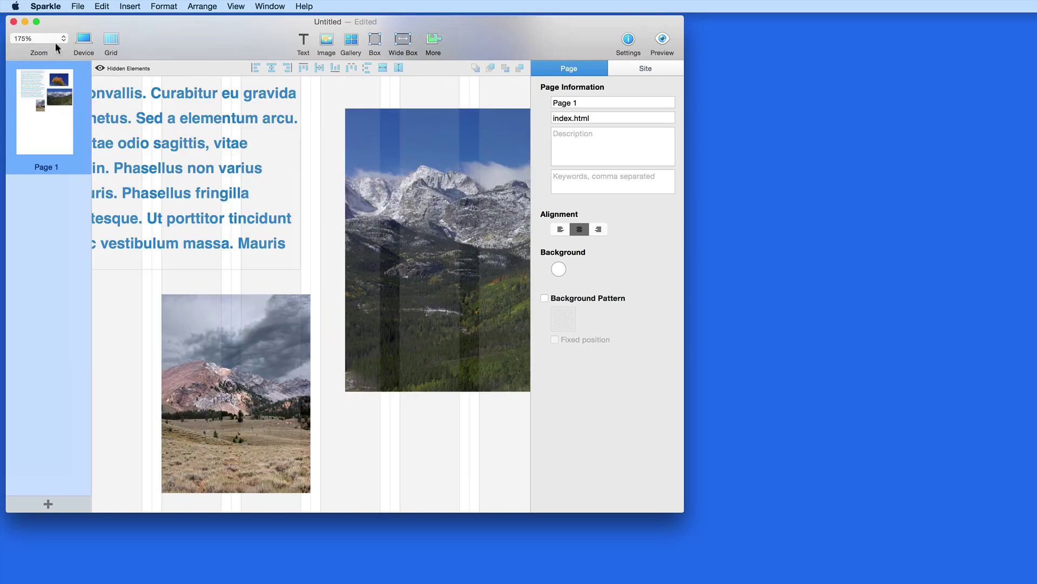
left_click(54, 38)
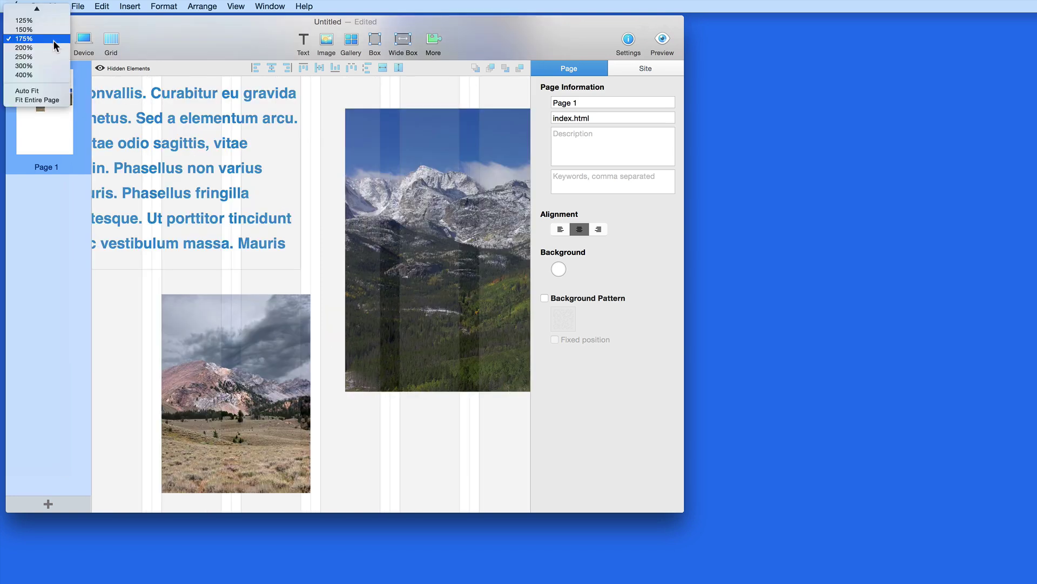
left_click(44, 90)
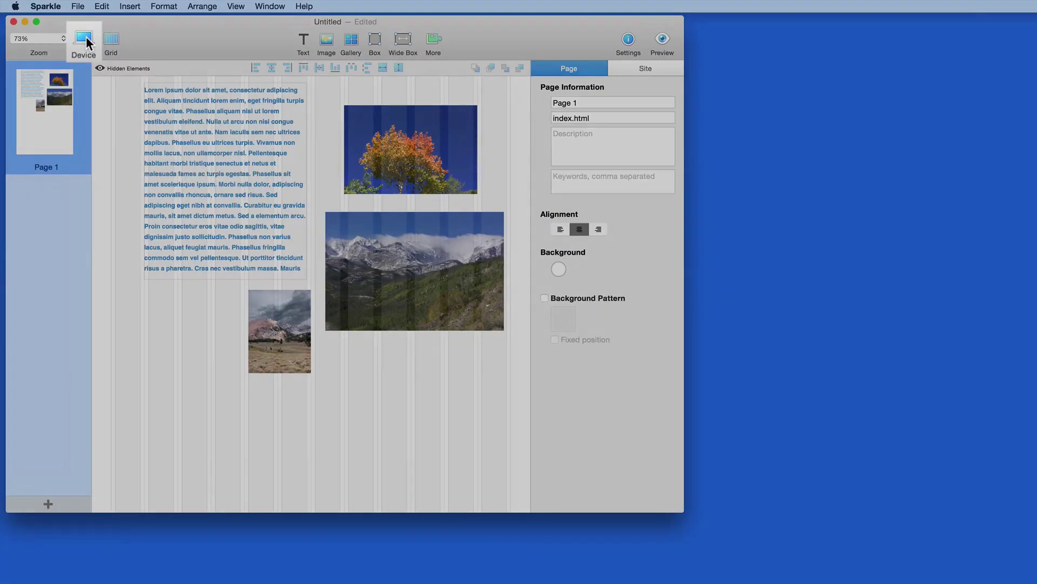
Step: Add a 320-pixel Portrait smartphones layout and view the page in it
left_click(84, 39)
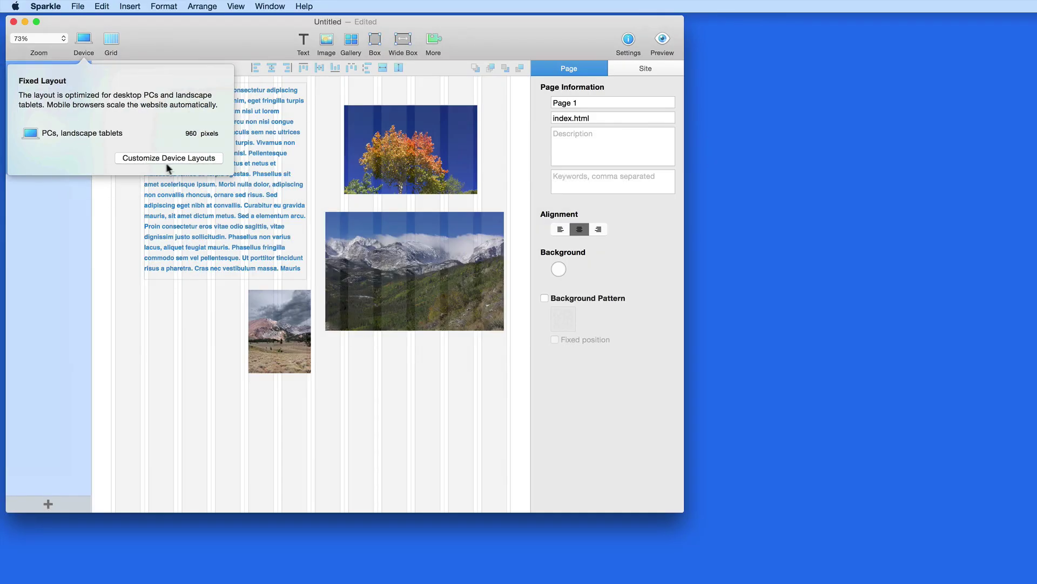
left_click(189, 158)
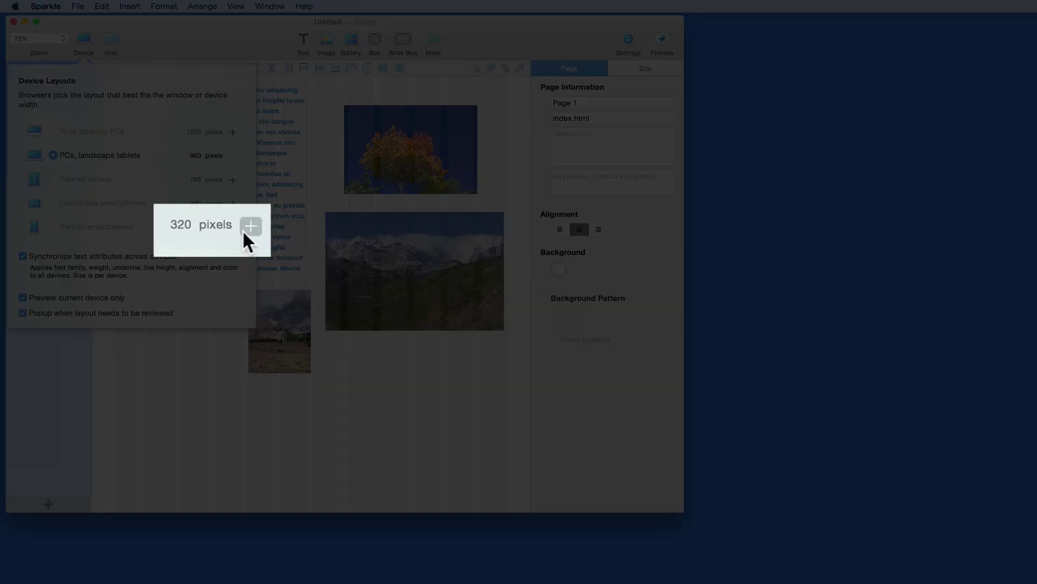
left_click(232, 227)
left_click(54, 227)
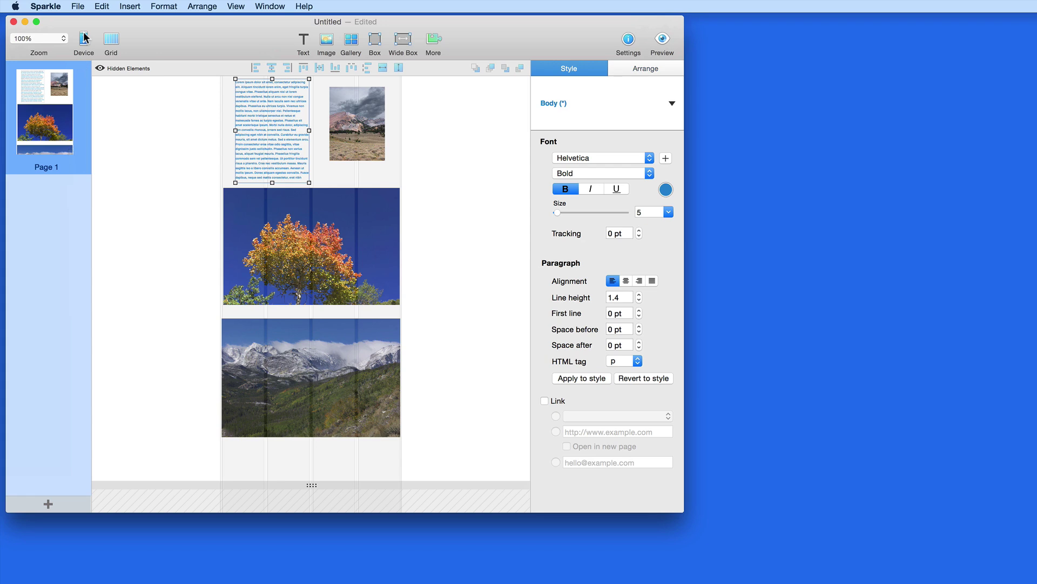
Step: Compare the page in the 960-pixel desktop and portrait smartphone layouts
left_click(84, 38)
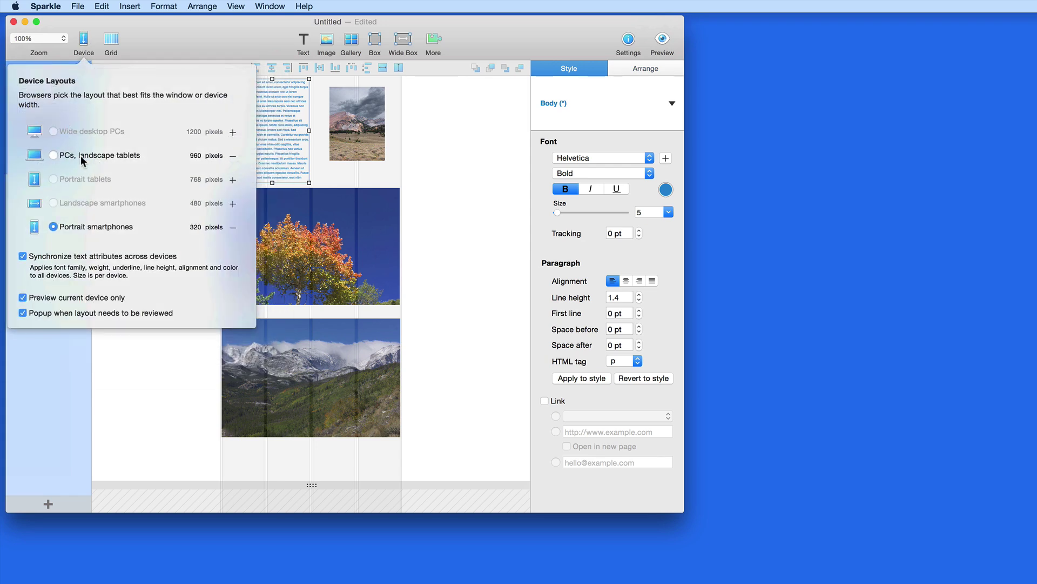
left_click(82, 157)
left_click(85, 41)
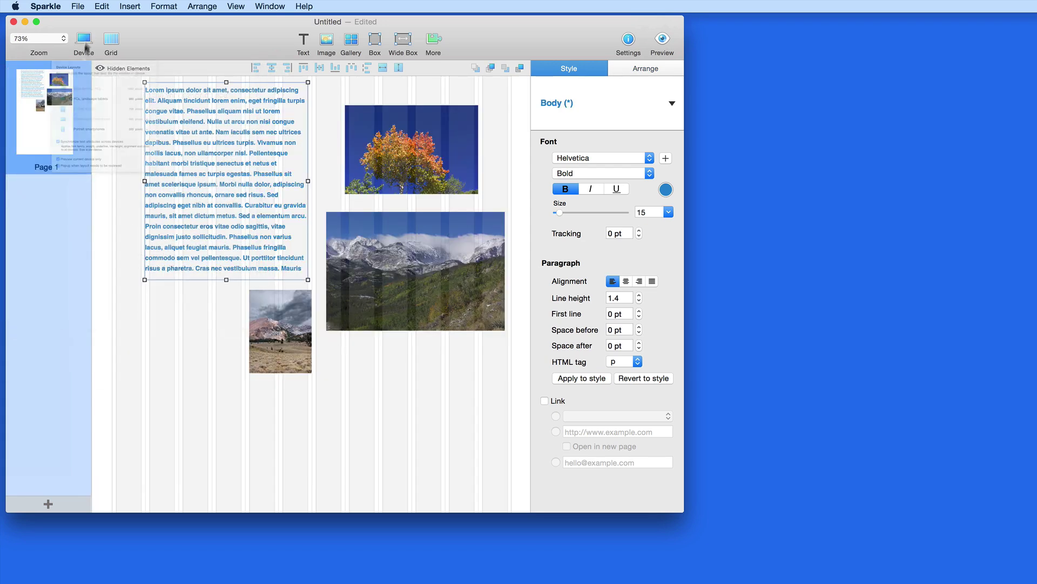
left_click(74, 226)
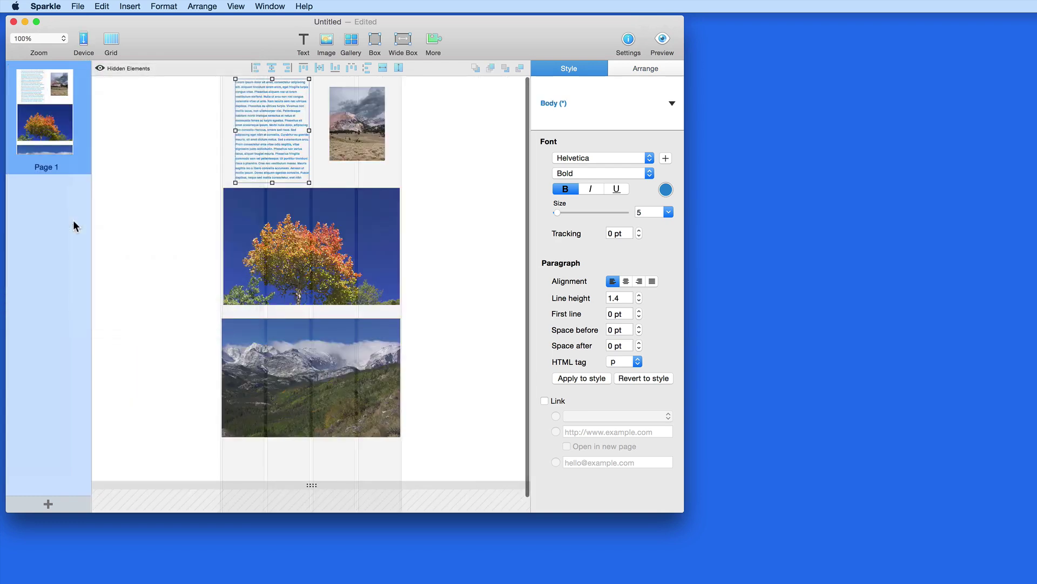
left_click(83, 40)
Step: Return to the 960-pixel desktop layout, set a 4-column layout grid, and check both photos
left_click(63, 153)
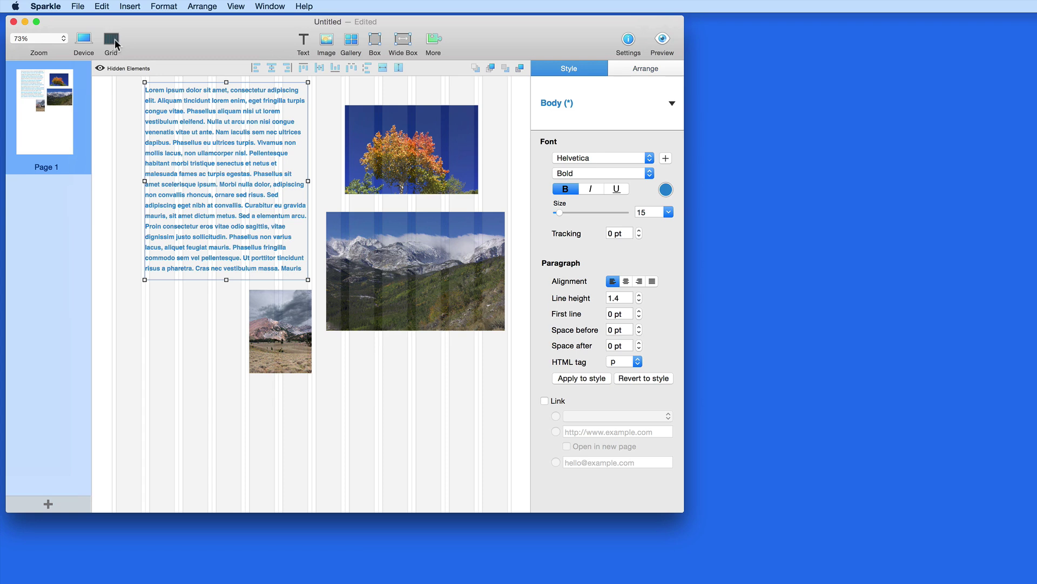
left_click(112, 40)
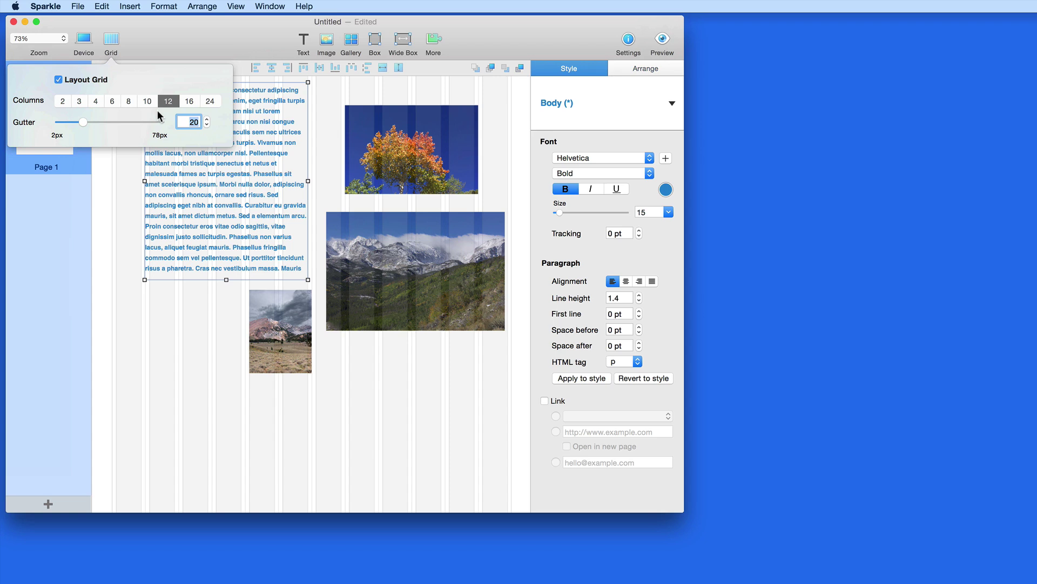
left_click(59, 81)
left_click(59, 80)
left_click(95, 101)
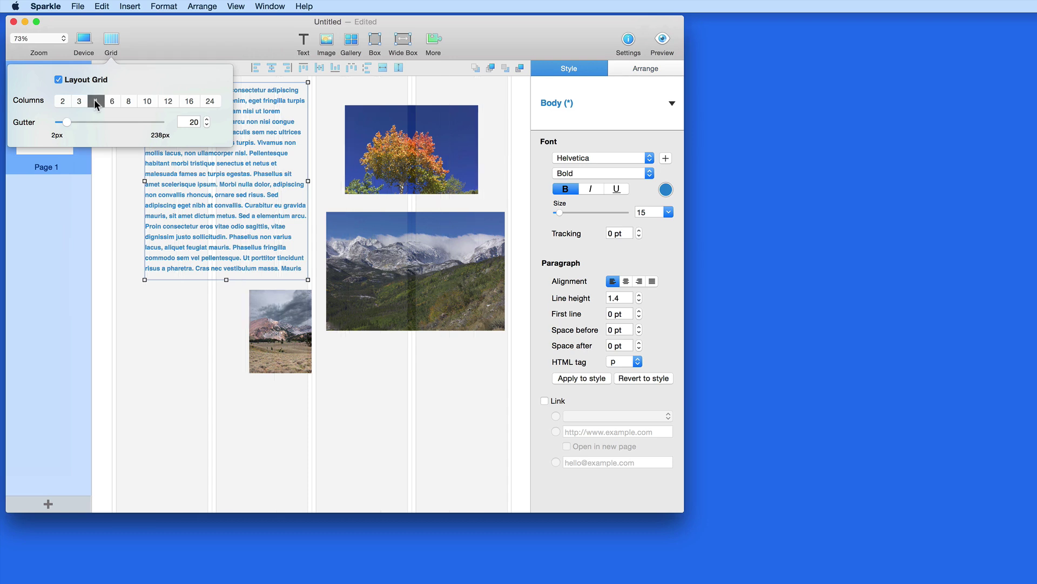
left_click(465, 273)
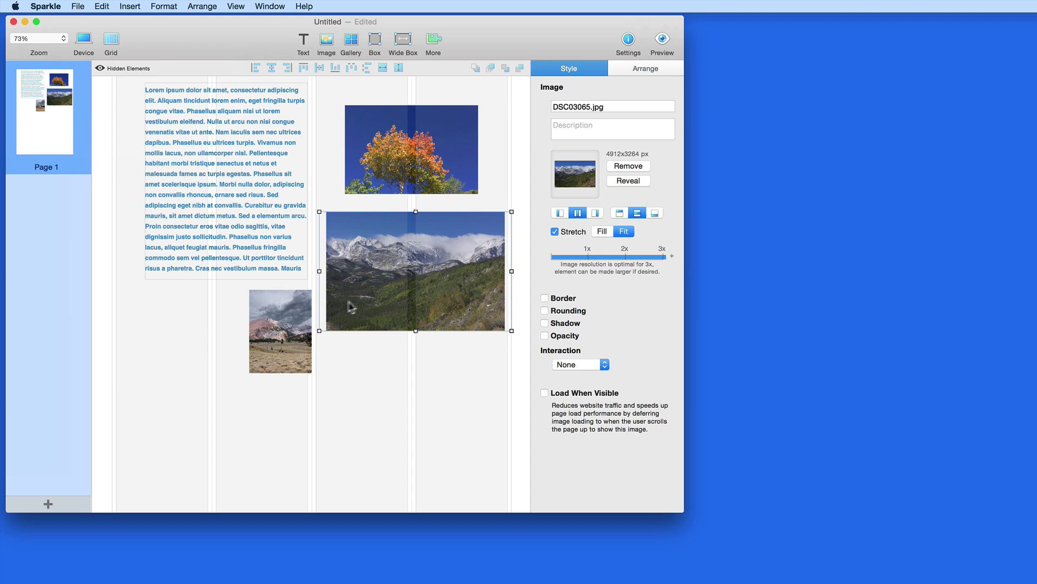
left_click(459, 178)
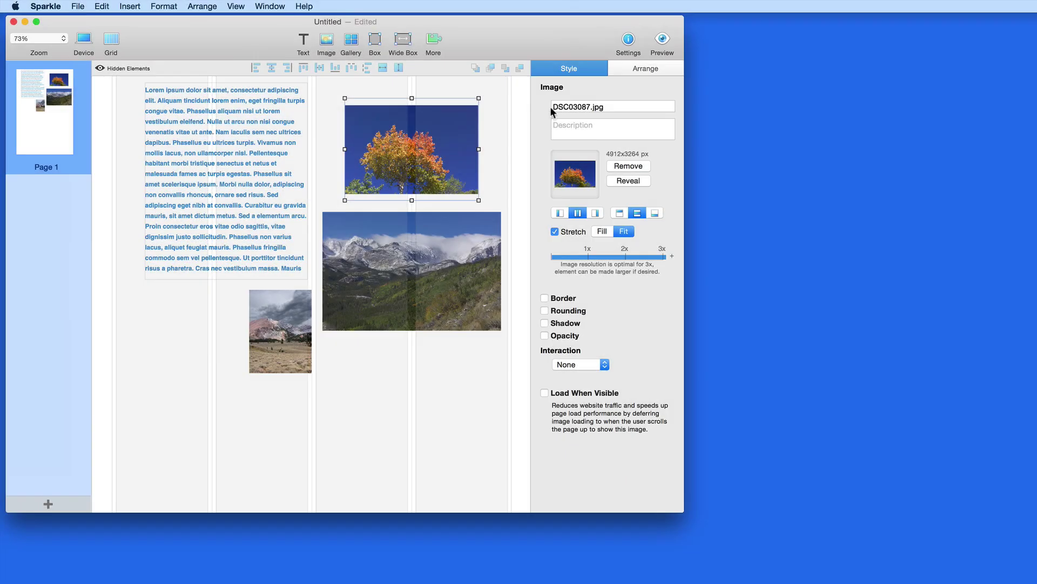
Step: Rename the page to Home
left_click(628, 43)
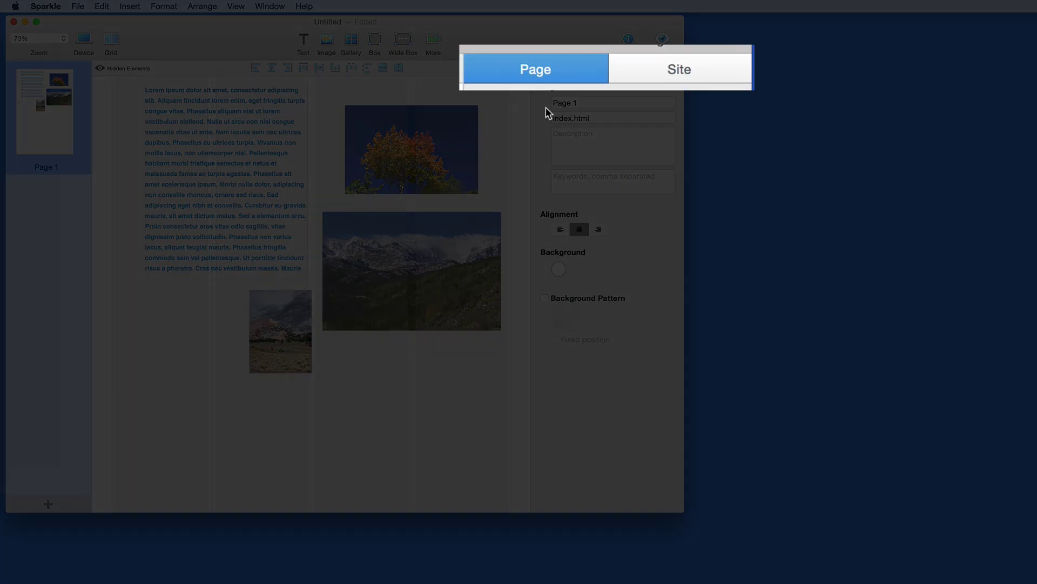
left_click(591, 104)
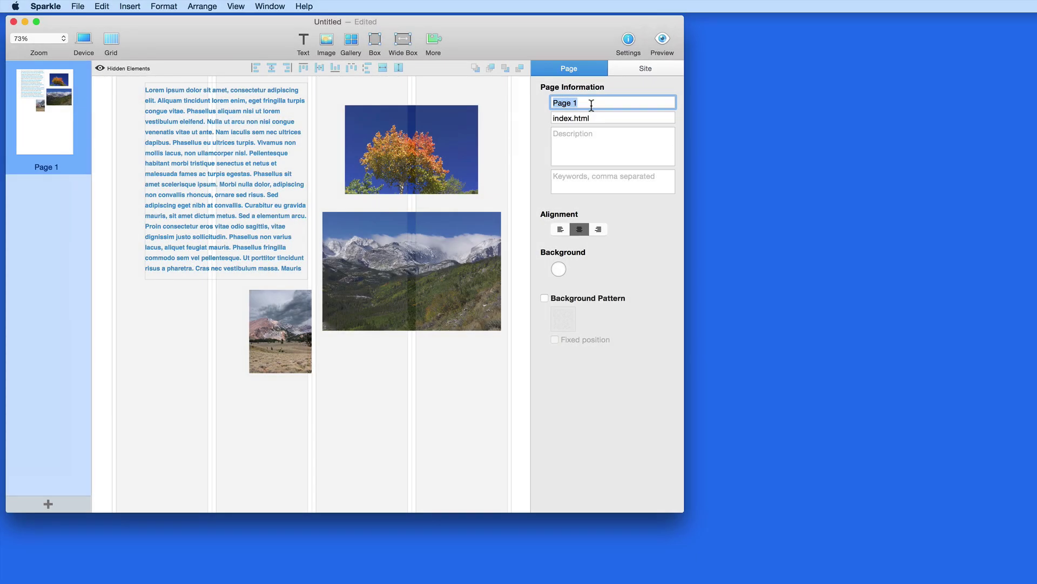
type("Home")
key("Return")
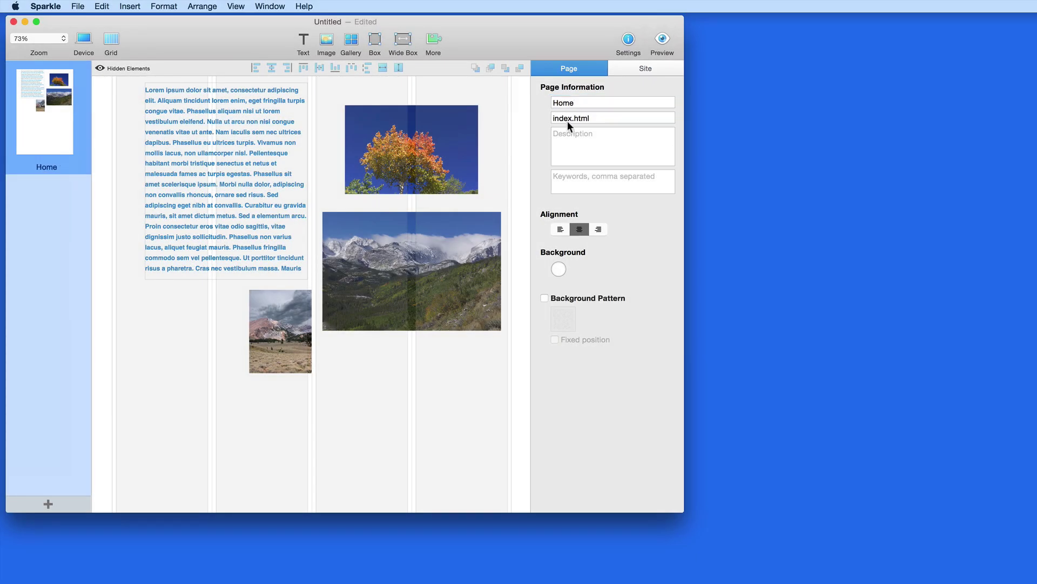
Step: Add the keyword 'colorado,' to the page's keywords
left_click(569, 144)
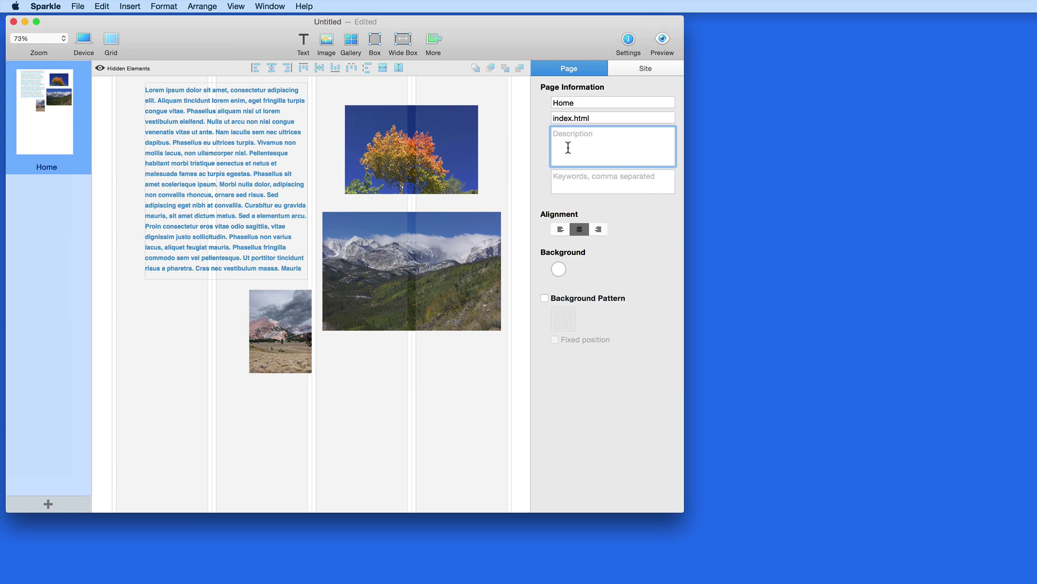
left_click(576, 186)
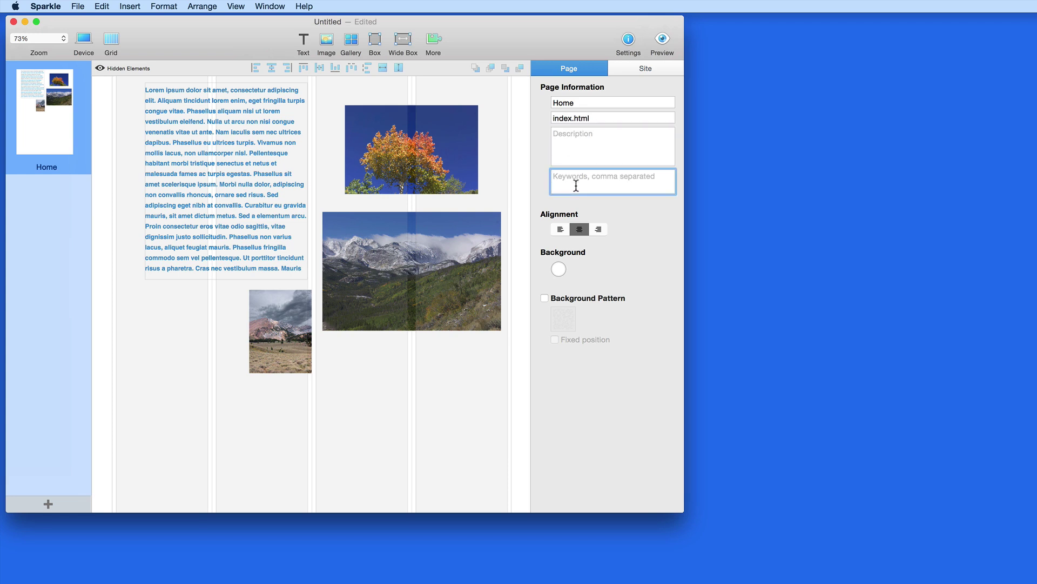
type("colorado")
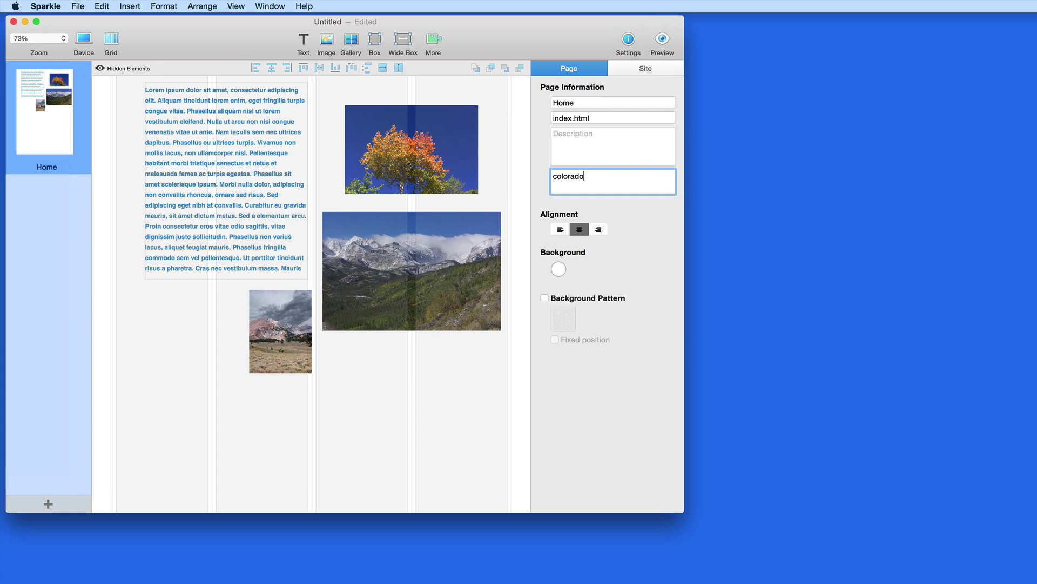
type(",")
Step: Give the page a light grey background and show the Site settings
left_click(559, 269)
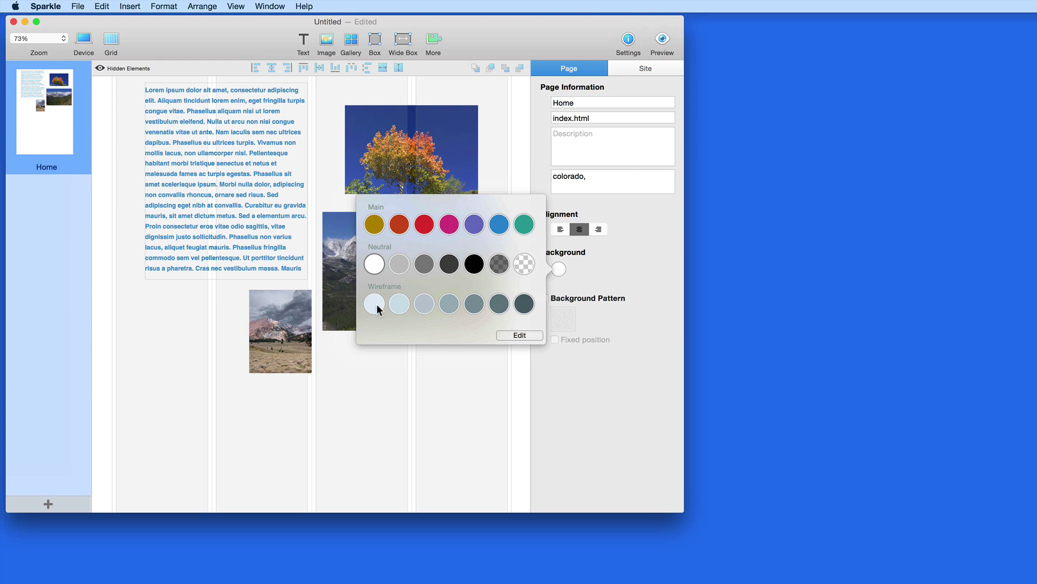
left_click(397, 268)
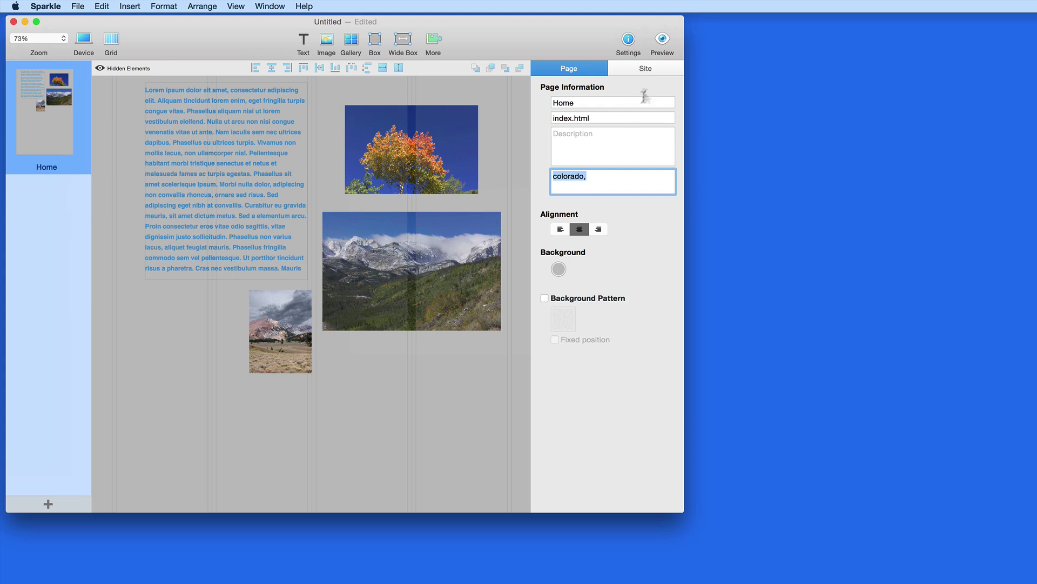
left_click(662, 70)
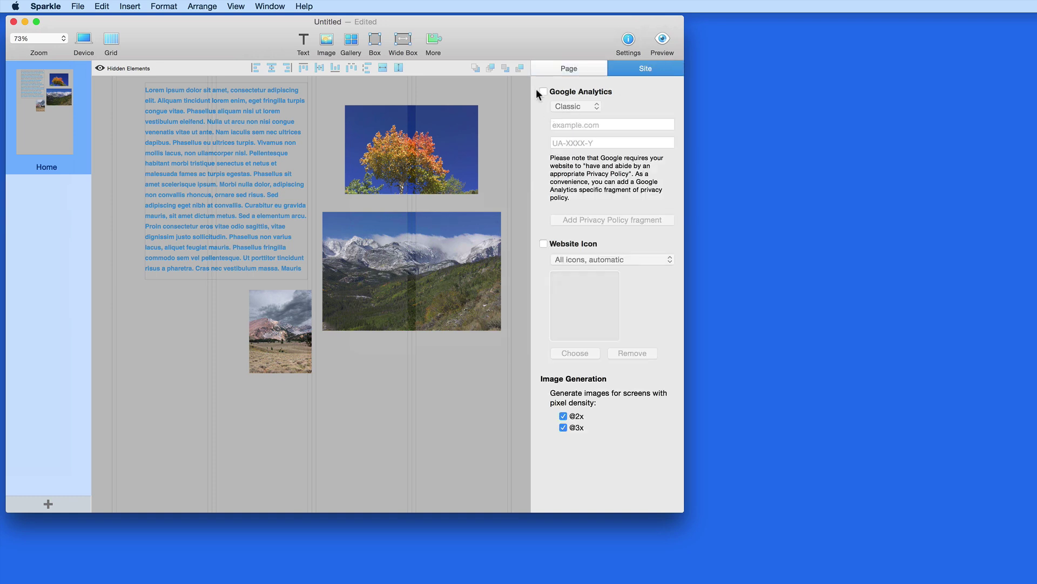
Step: Tick Website Icon in the Site inspector to use a custom site icon
left_click(543, 244)
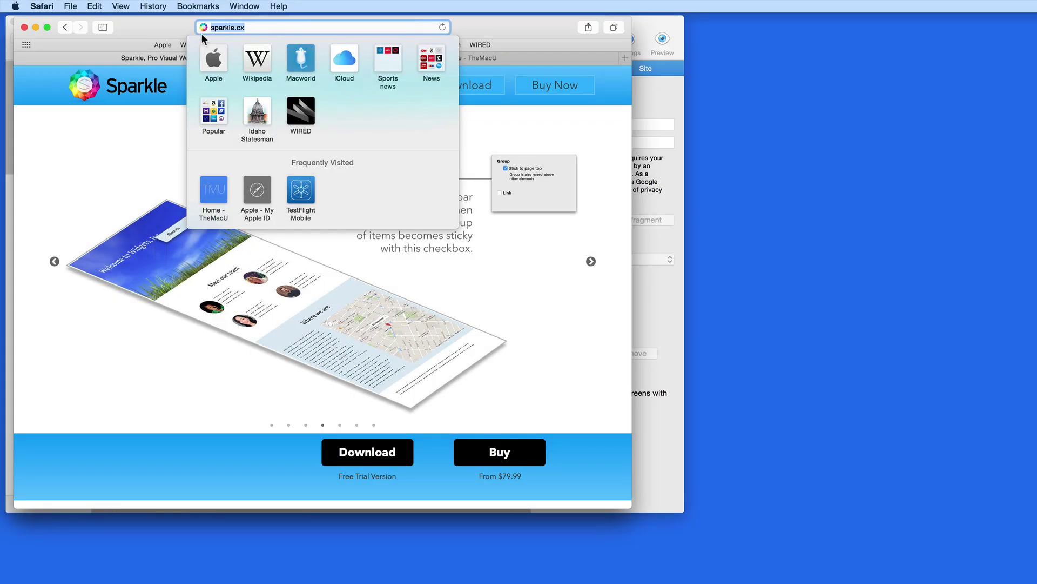
Step: Minimise the Safari window to reveal the Sparkle editor behind it
left_click(36, 27)
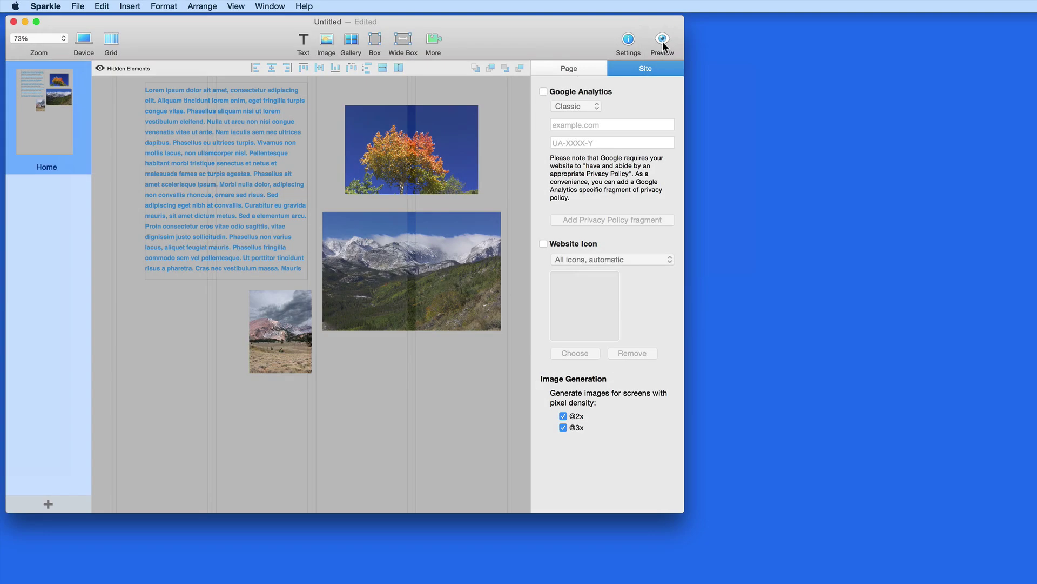
Step: Allow live preview for computers and mobile devices on the local network, then open it in Safari
left_click(662, 41)
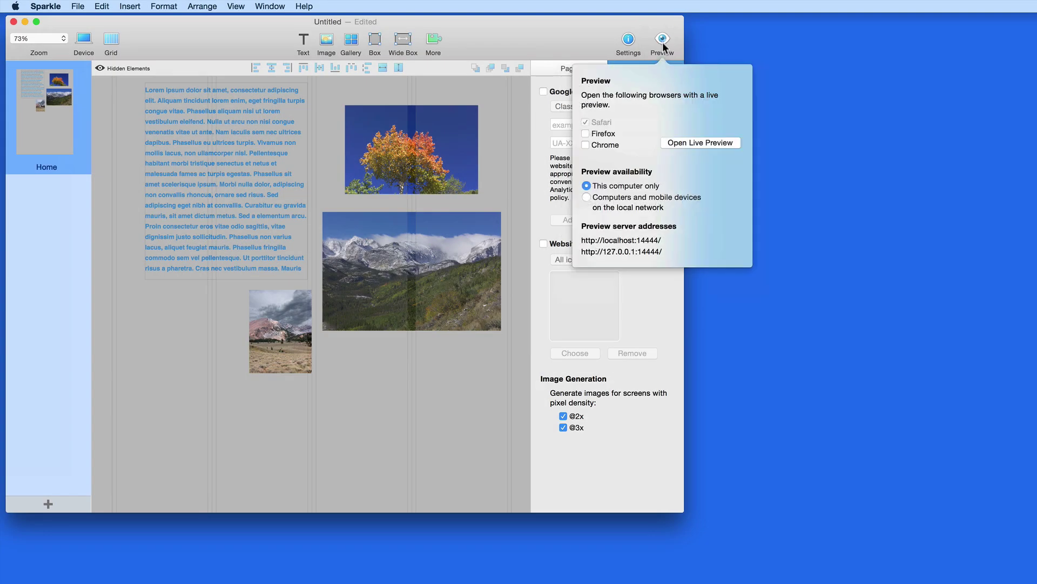
left_click(529, 205)
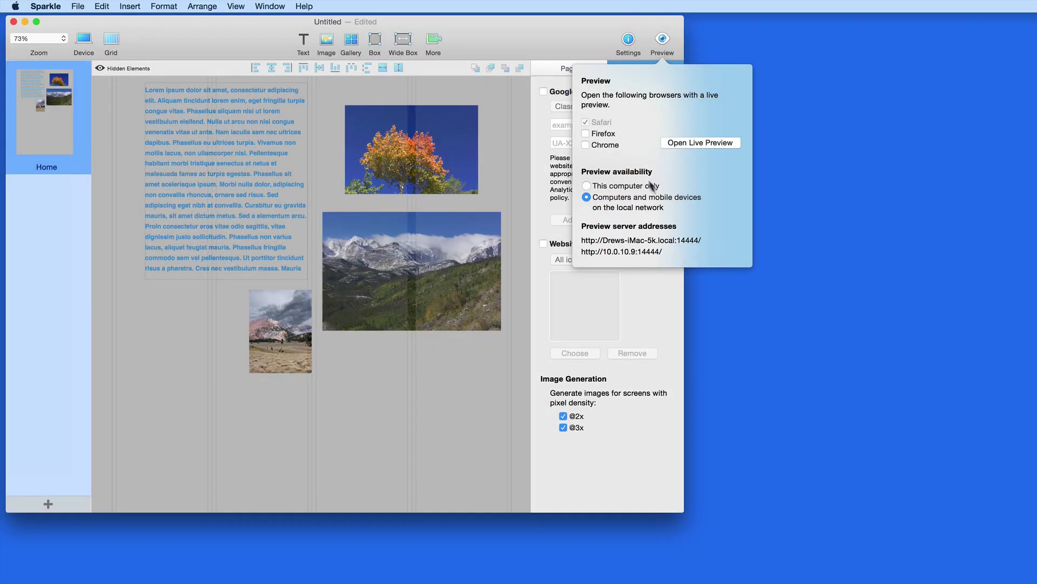
left_click(585, 133)
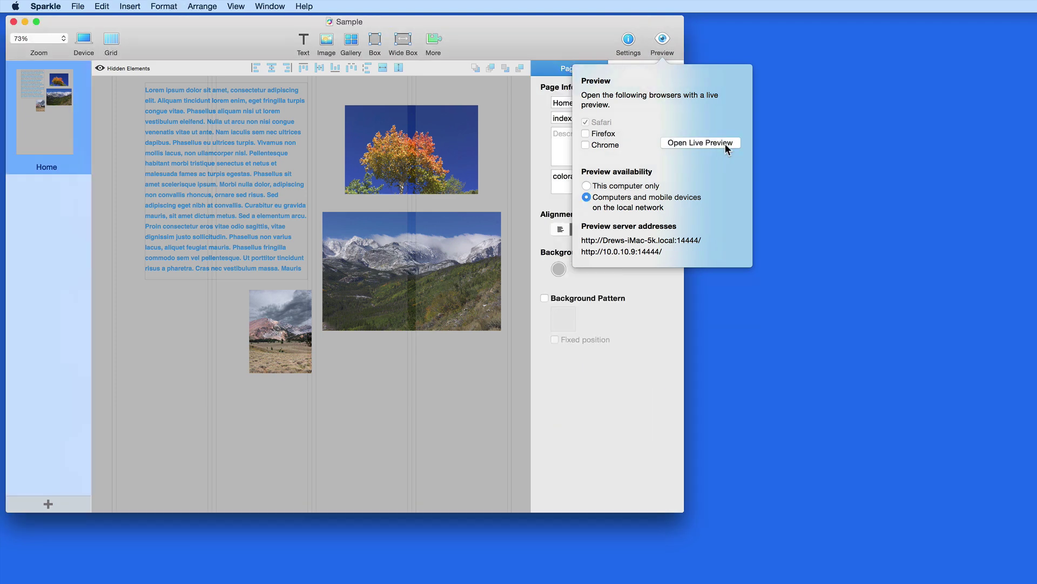
left_click(725, 144)
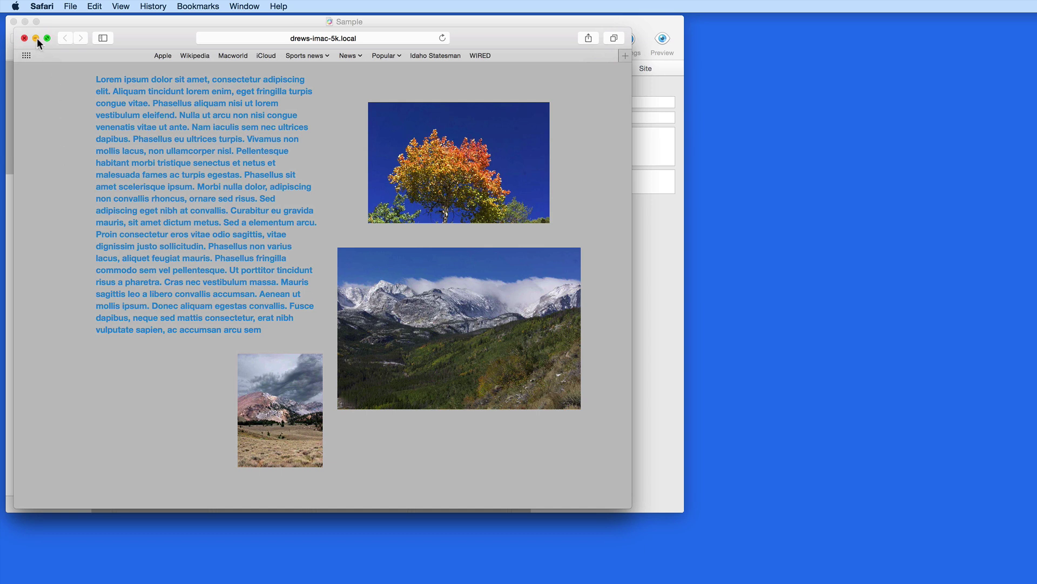
Step: Make the body text red and check the change in the Safari preview
left_click_drag(125, 33, 332, 21)
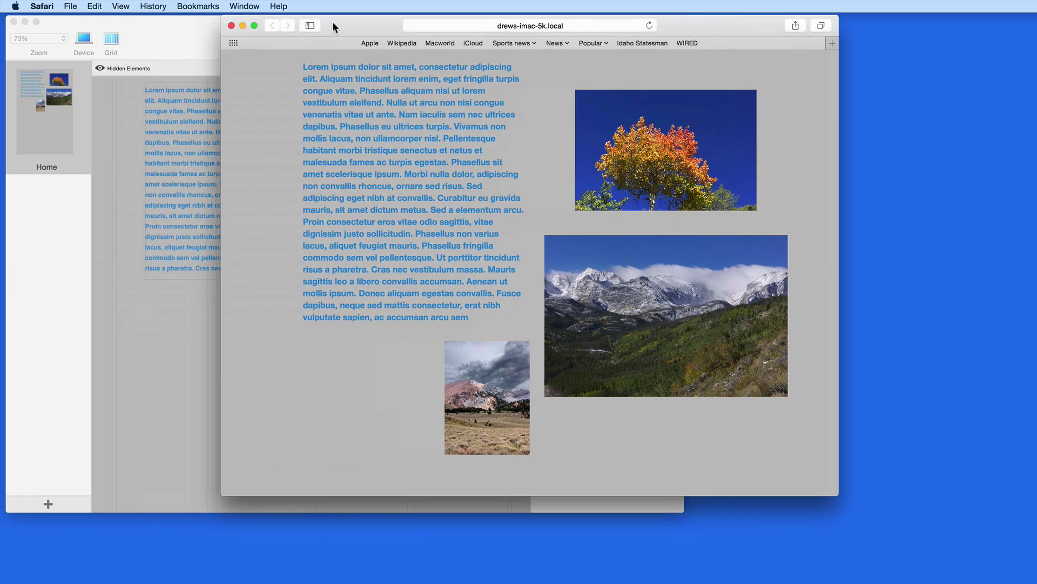
left_click(172, 34)
left_click(186, 135)
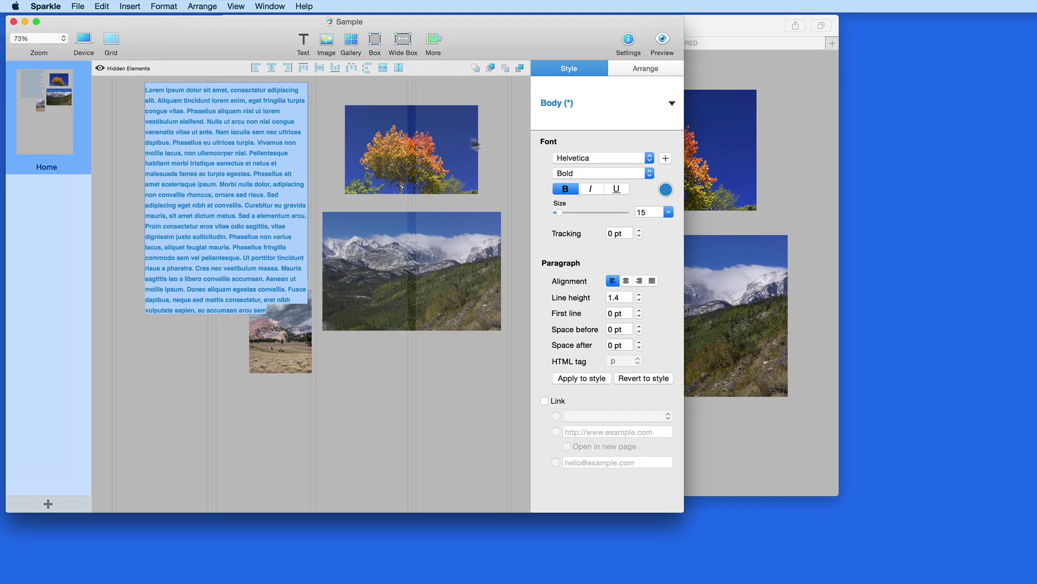
left_click(666, 190)
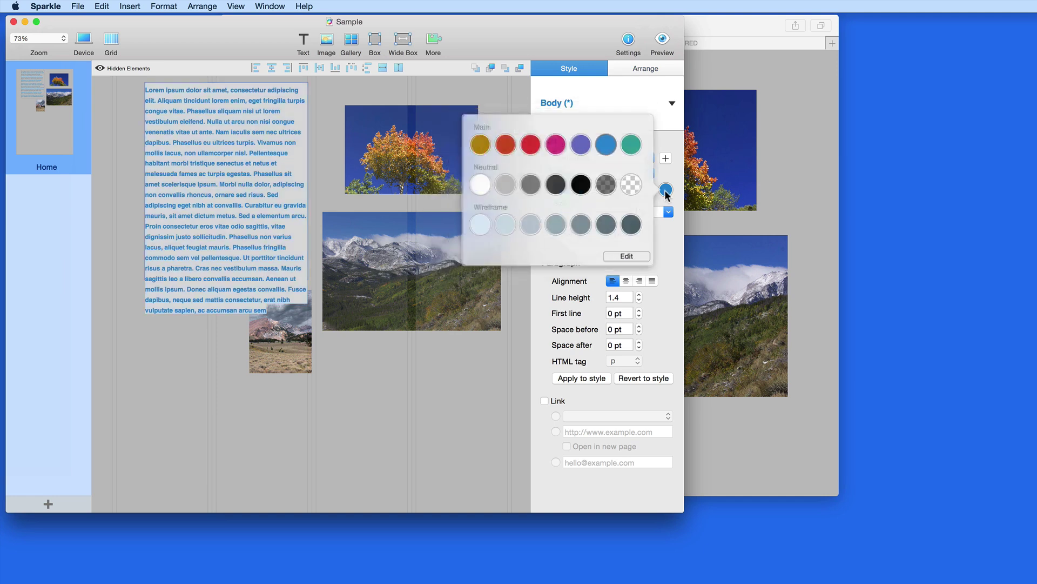
left_click(510, 145)
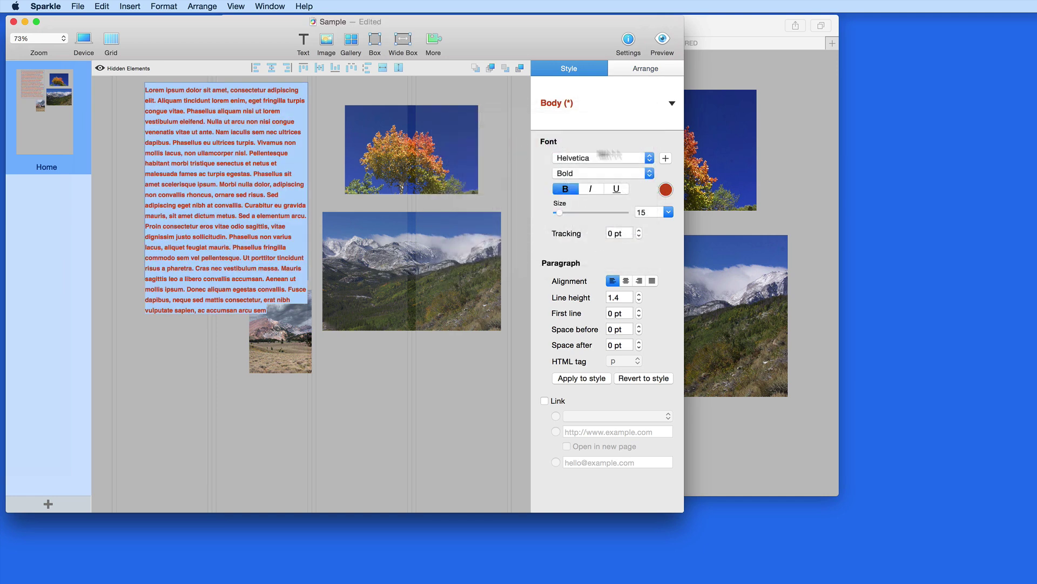
left_click(795, 154)
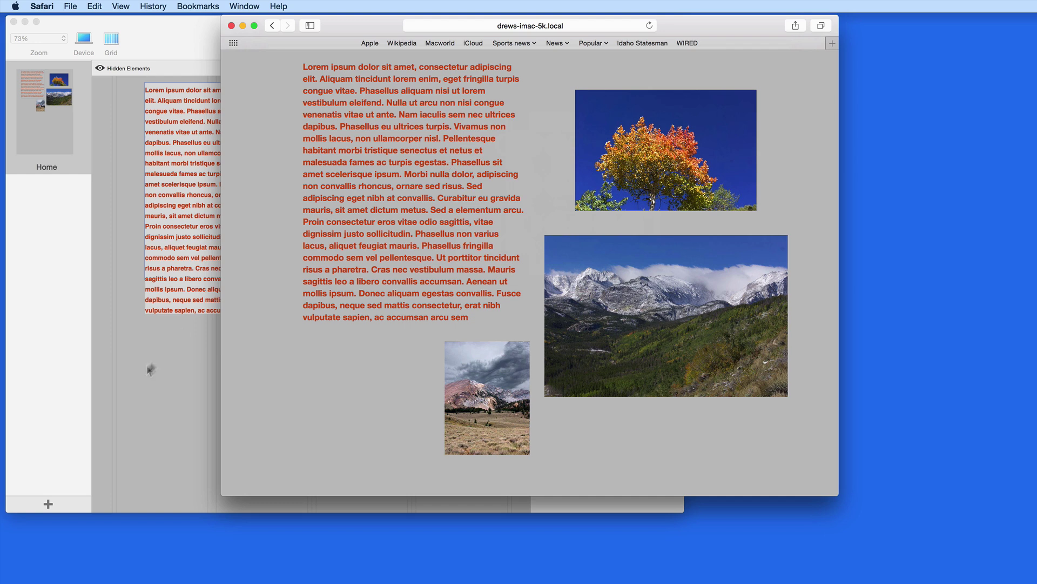
Step: Move the autumn-tree photo below the mountain photo and review it in the preview
left_click(120, 398)
left_click_drag(407, 162, 417, 400)
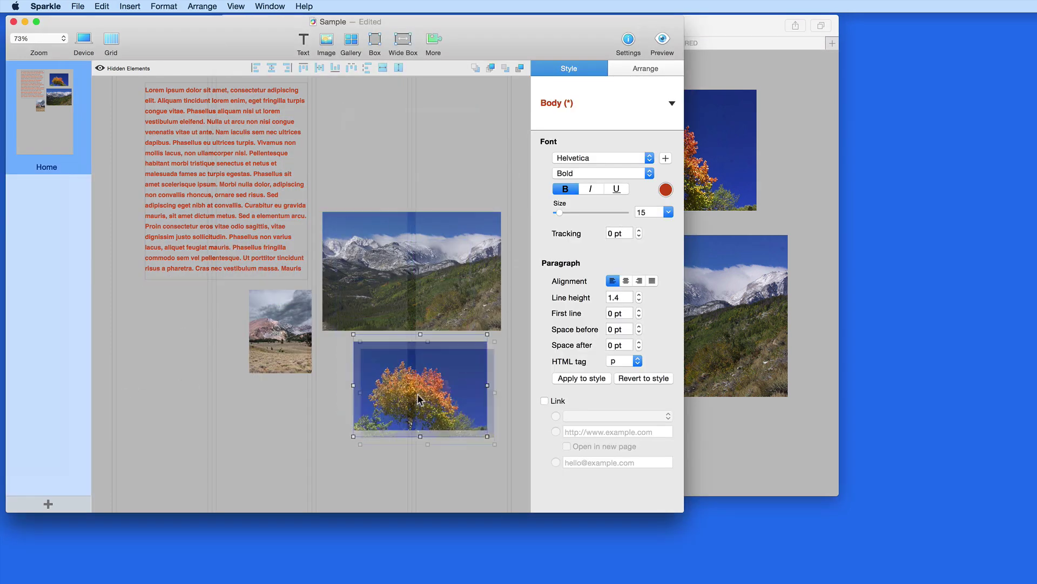
left_click(799, 162)
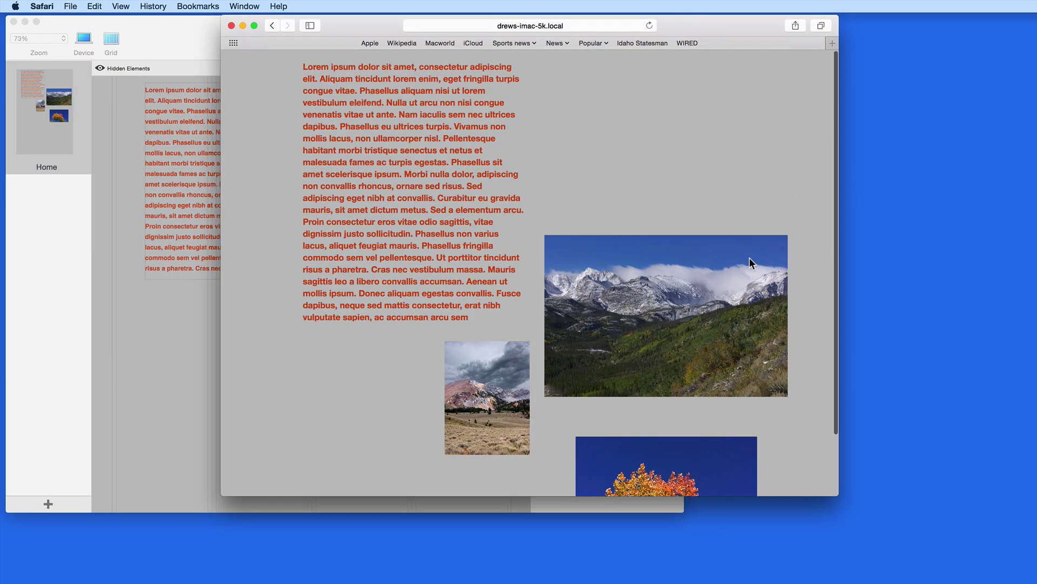
scroll(750, 257, "down", 3)
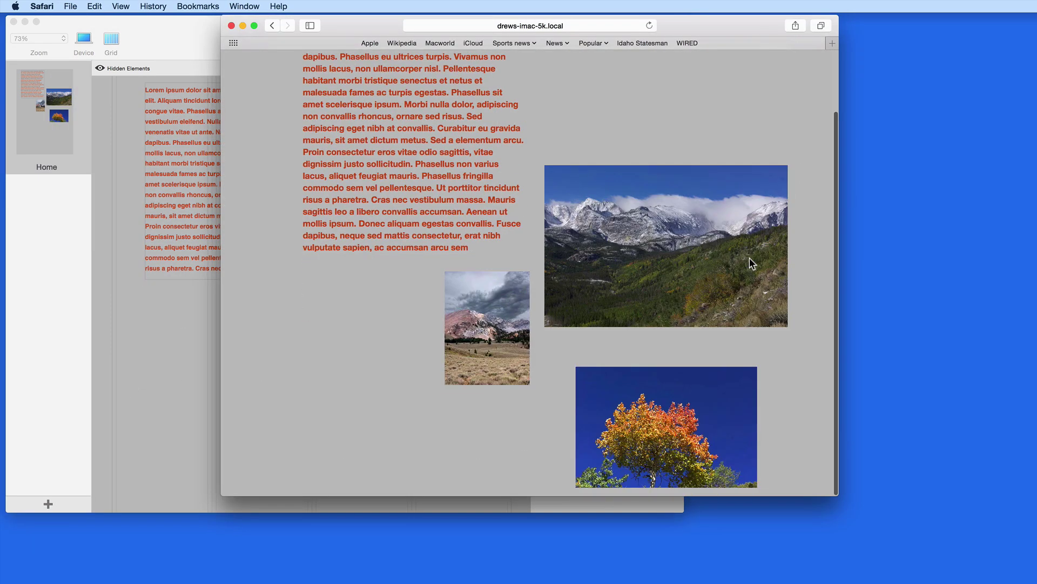
left_click(187, 359)
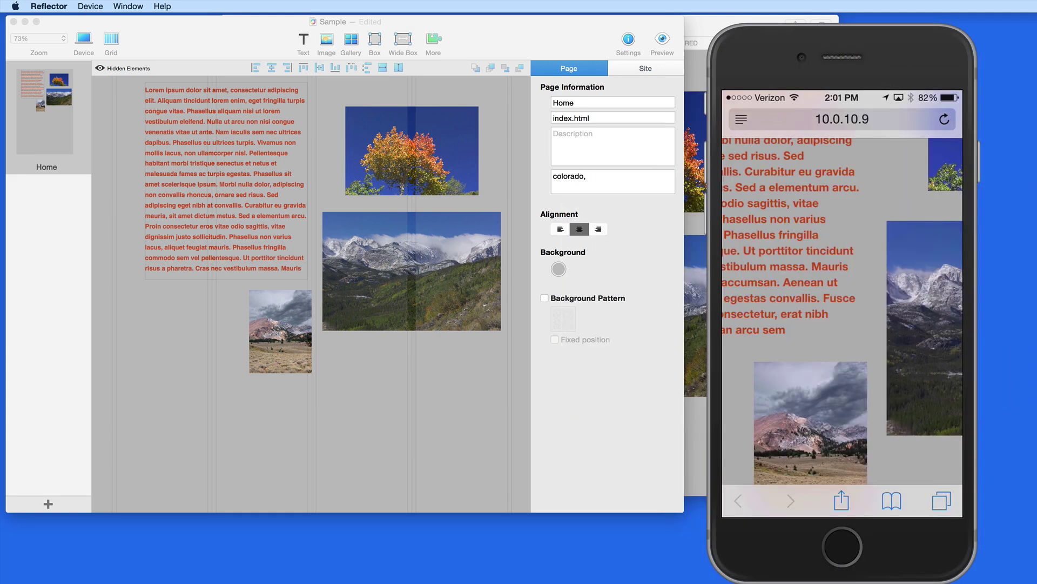
Step: Switch the Sparkle page to its 320-pixel Portrait smartphones layout
left_click(86, 45)
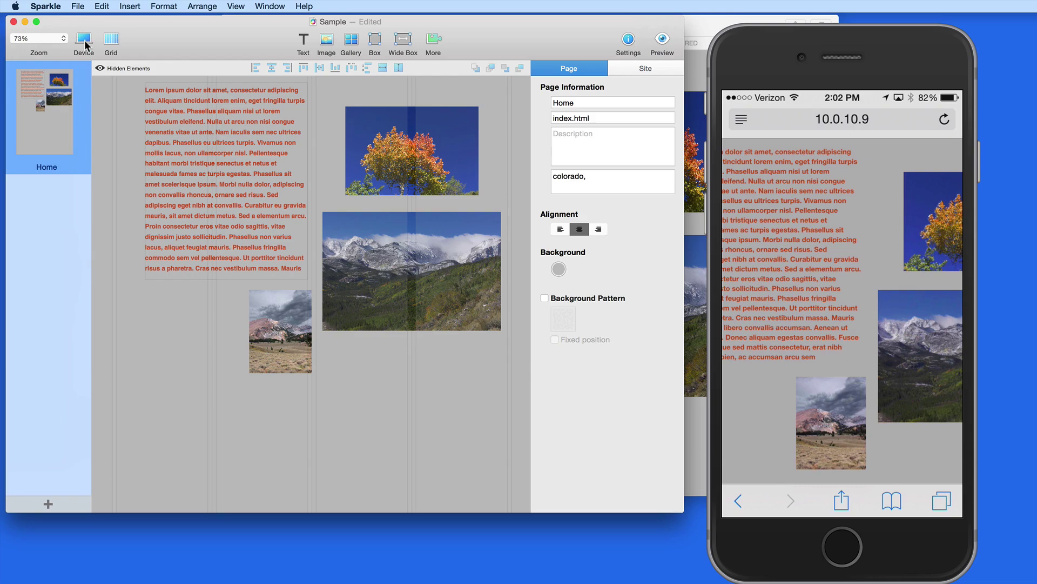
left_click(85, 46)
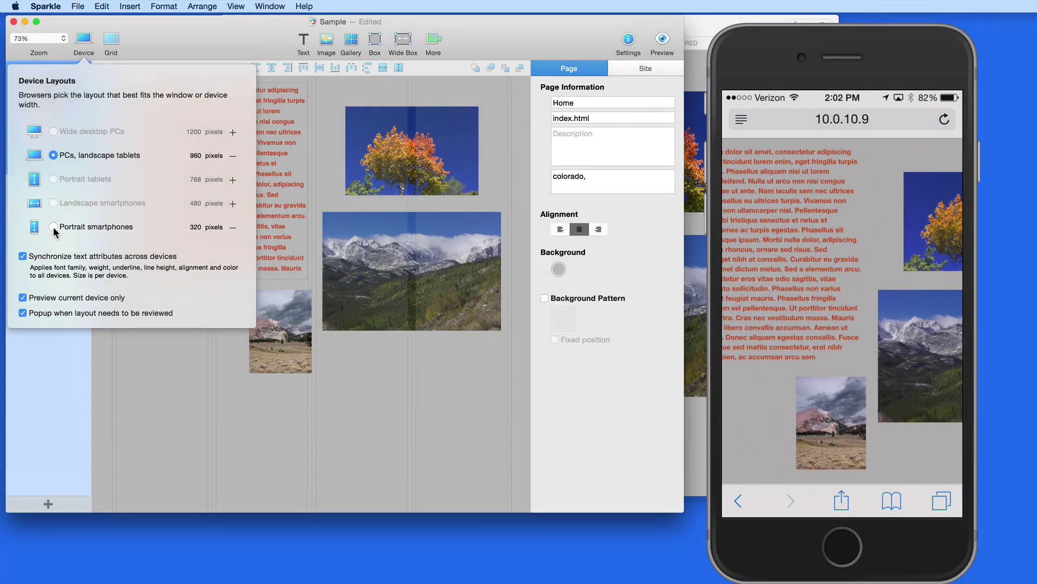
left_click(52, 225)
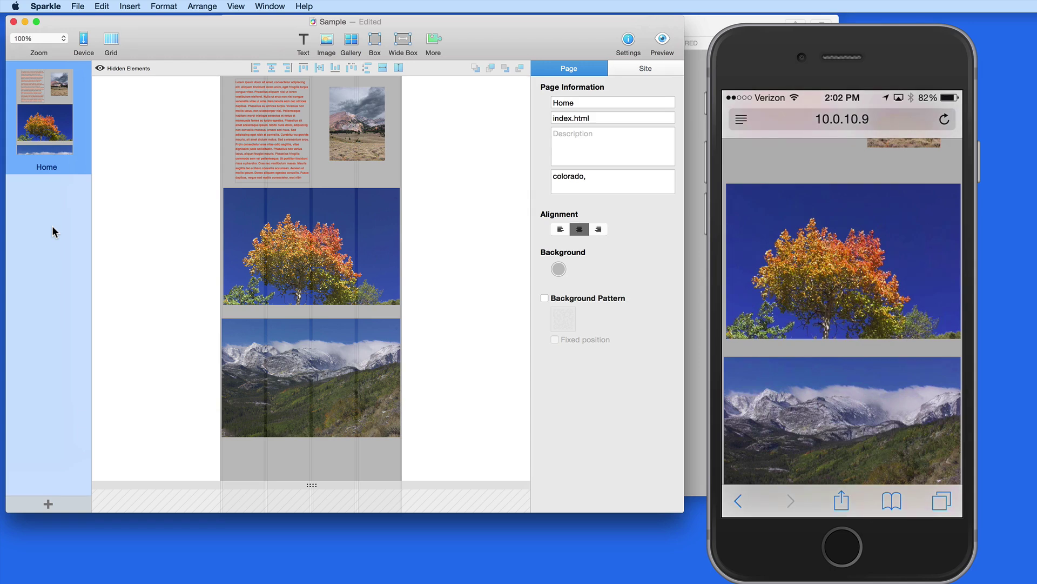
scroll(173, 225, "up", 2)
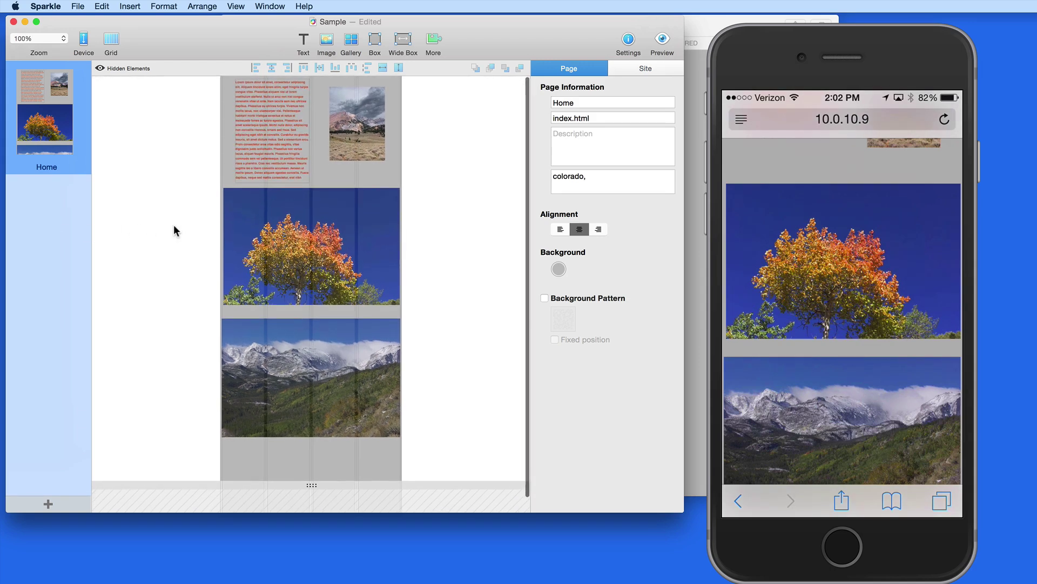